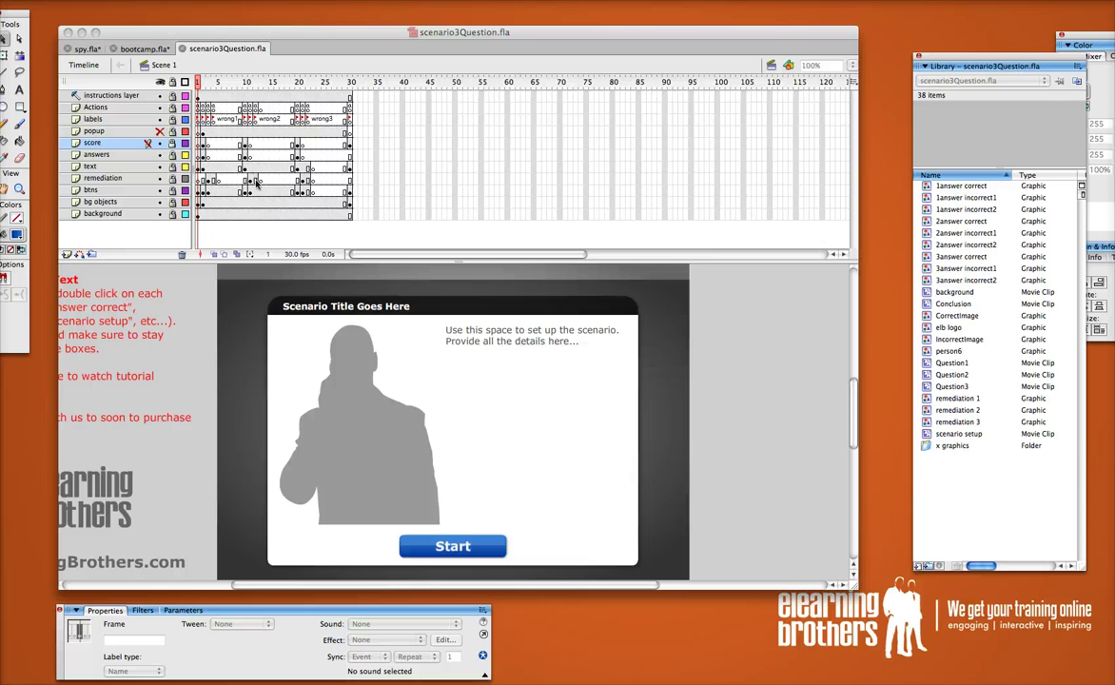
- Play the scenario3Question.swf preview through all three questions, choosing the correct answers up to the conclusion, and close the preview
left_click_drag(690, 506, 911, 618)
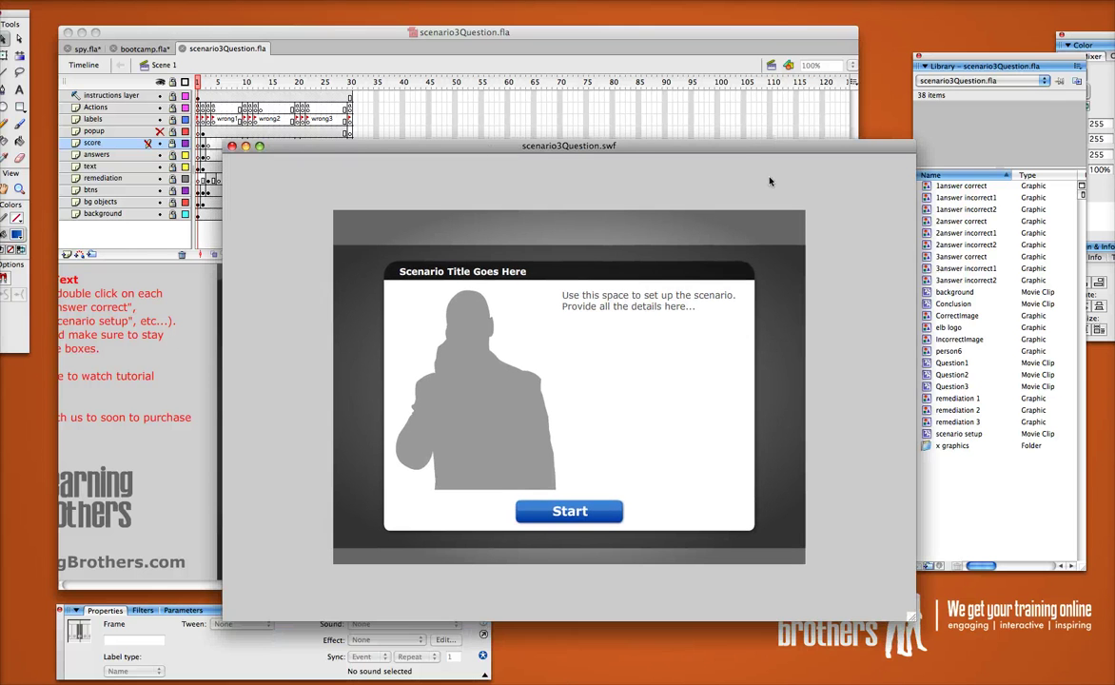
left_click_drag(734, 151, 597, 141)
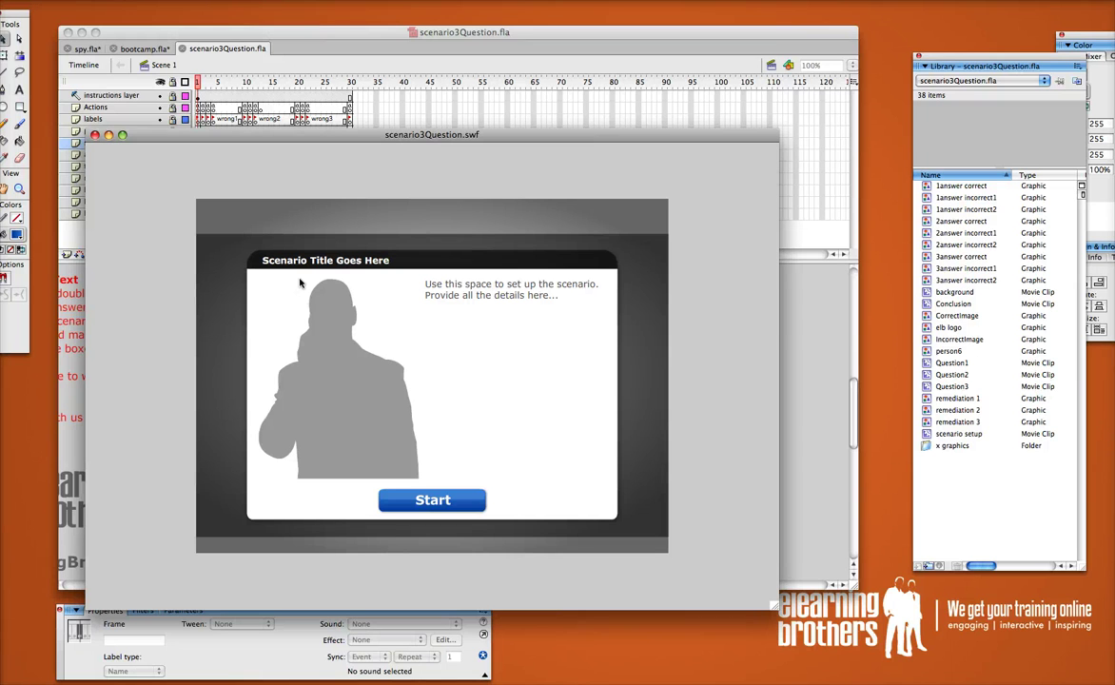
left_click(430, 499)
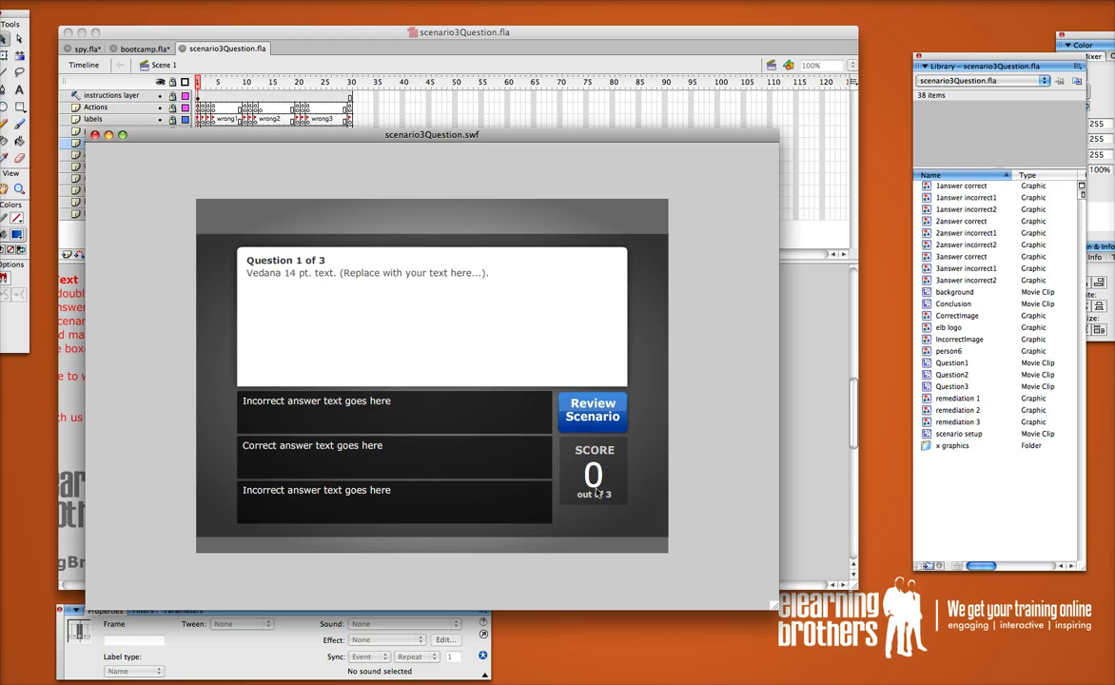
left_click(311, 466)
left_click(572, 516)
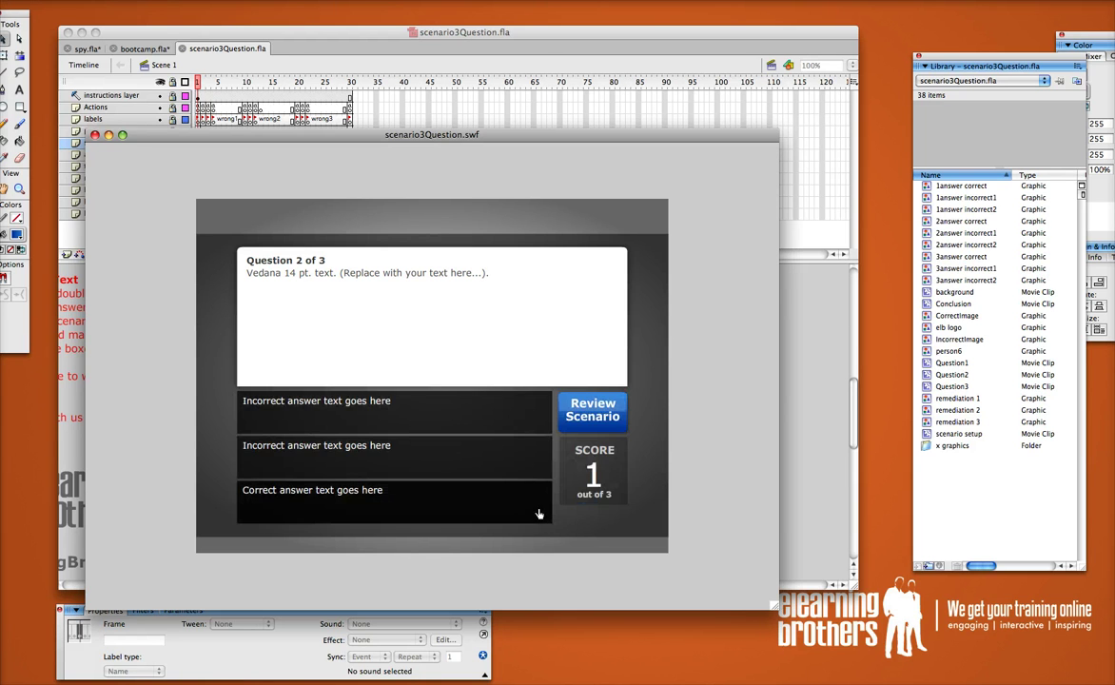
left_click(279, 491)
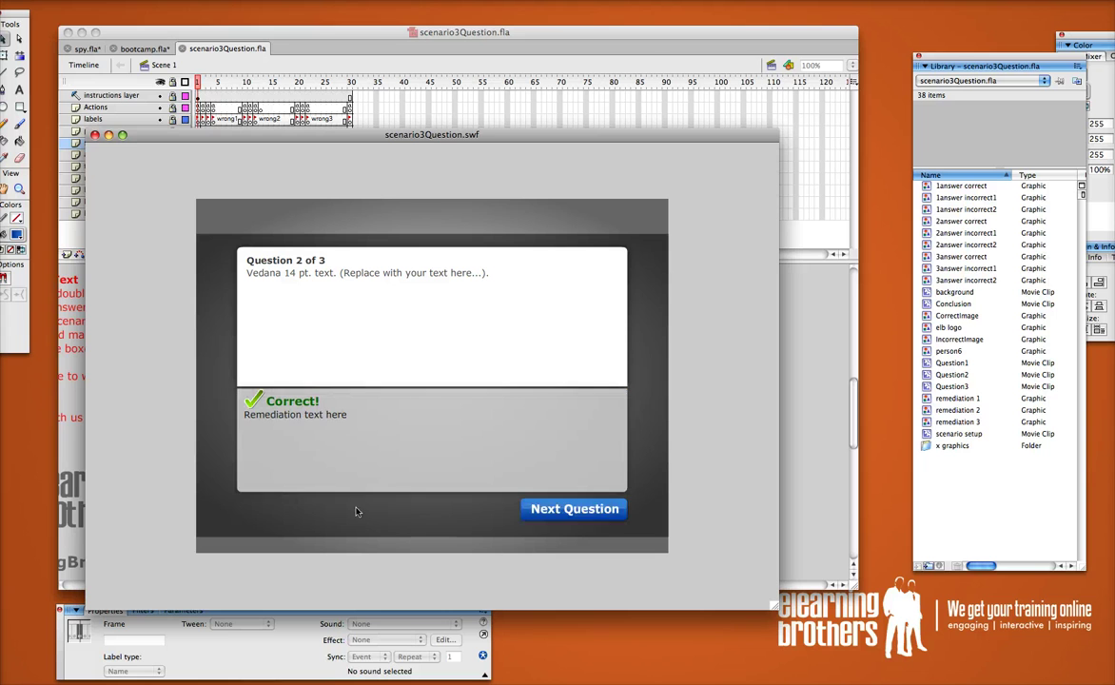
left_click(567, 512)
left_click(304, 500)
left_click(547, 510)
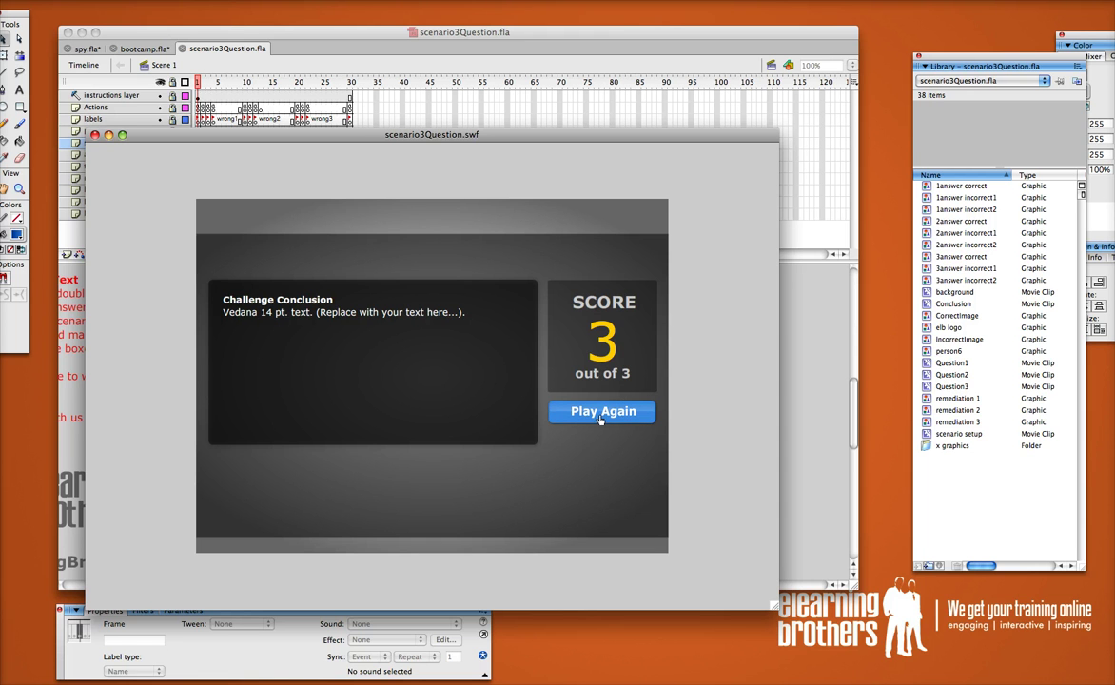
left_click(94, 135)
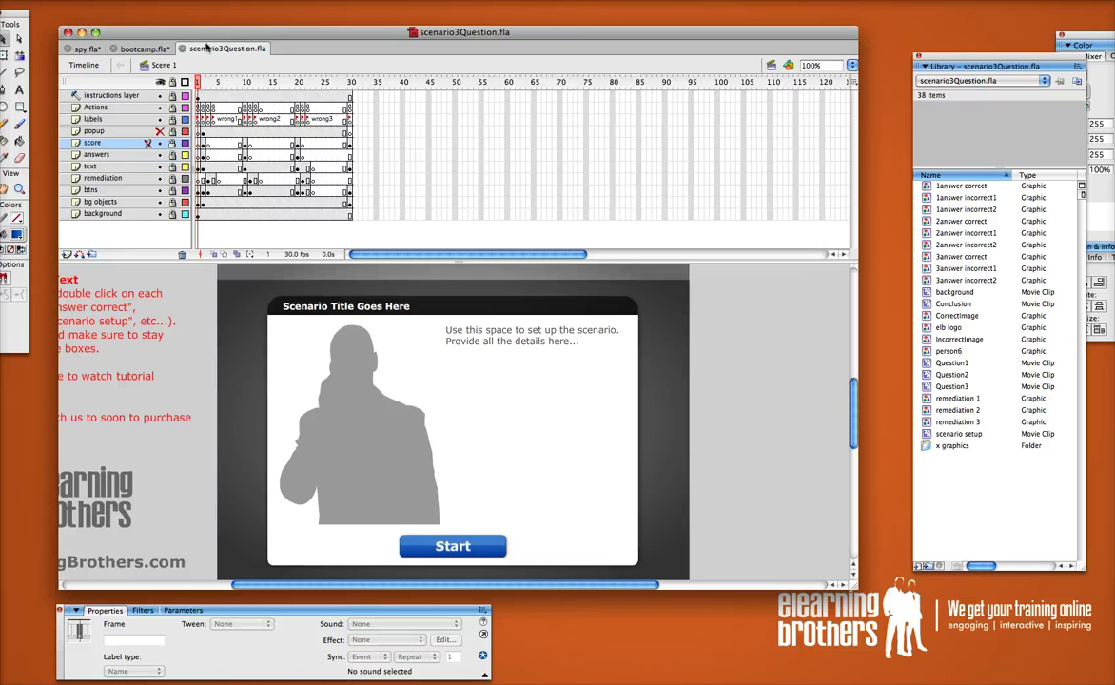
- Unlock all layers of the scenario3Question.fla timeline
left_click_drag(204, 37, 198, 33)
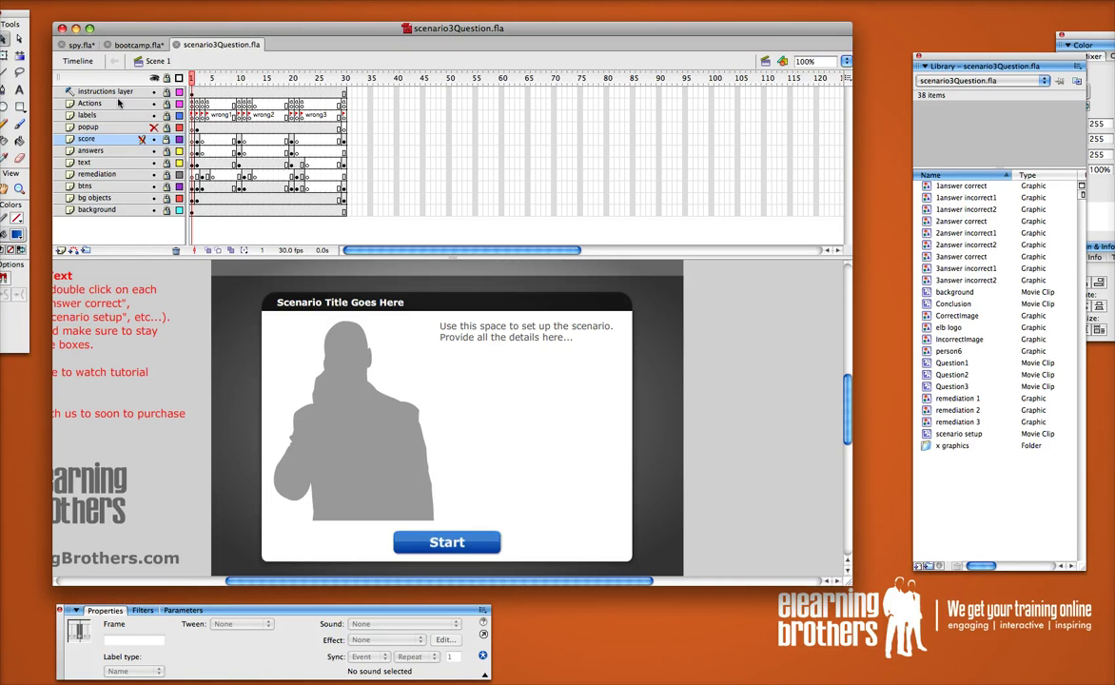
left_click(457, 1)
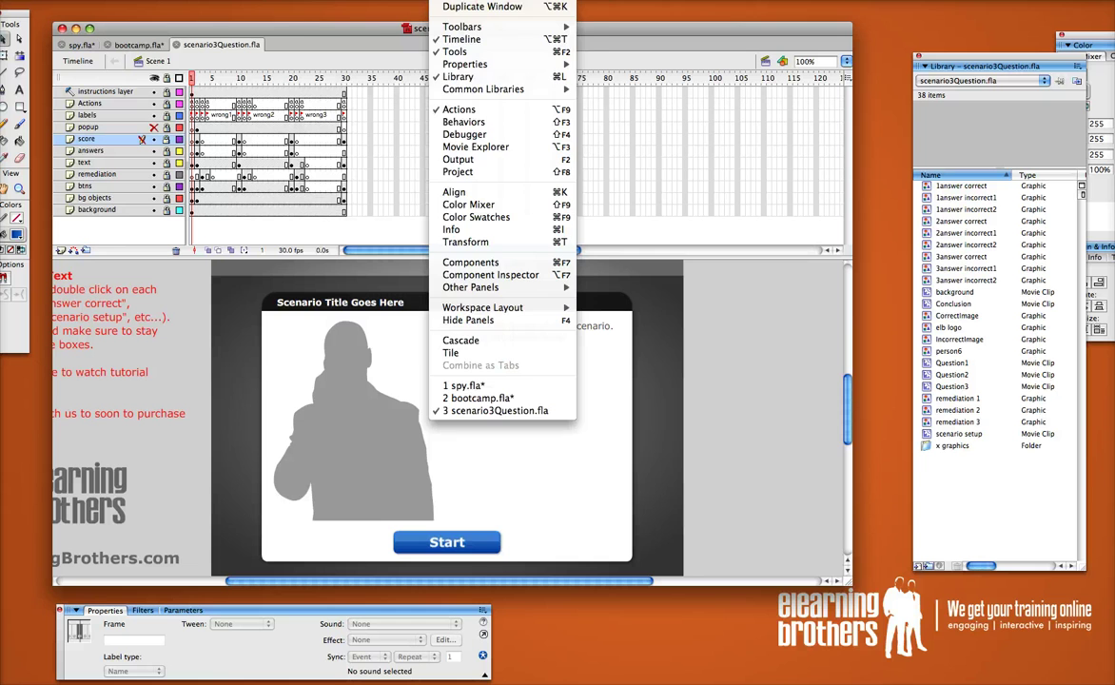
left_click(166, 82)
left_click(167, 80)
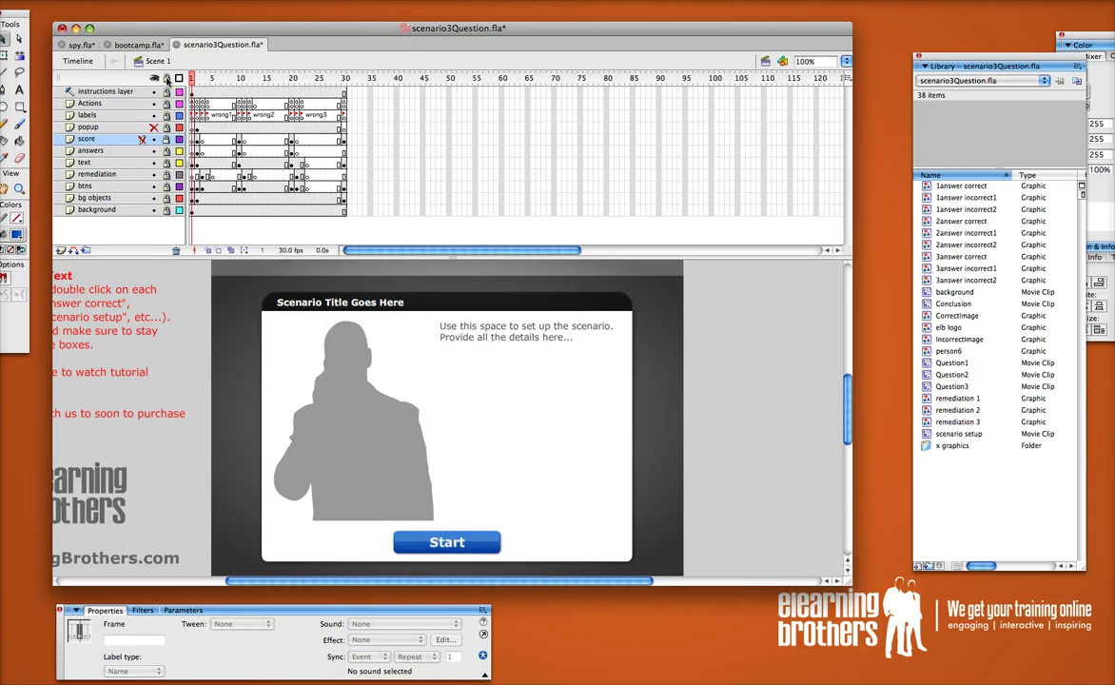
left_click(168, 83)
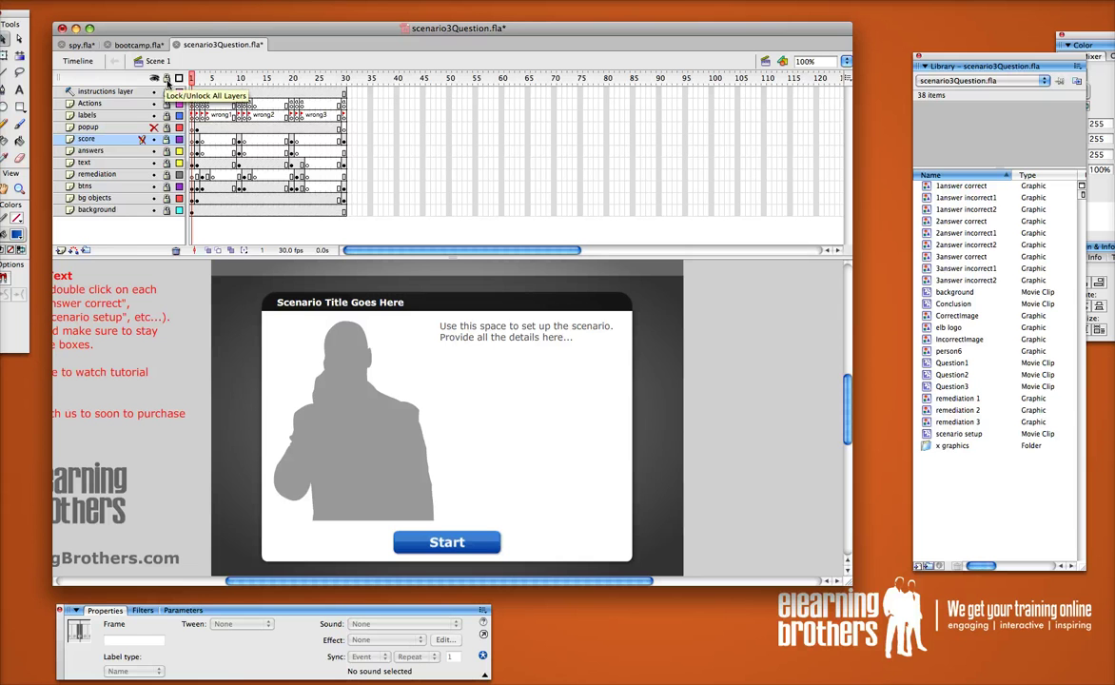
left_click(167, 83)
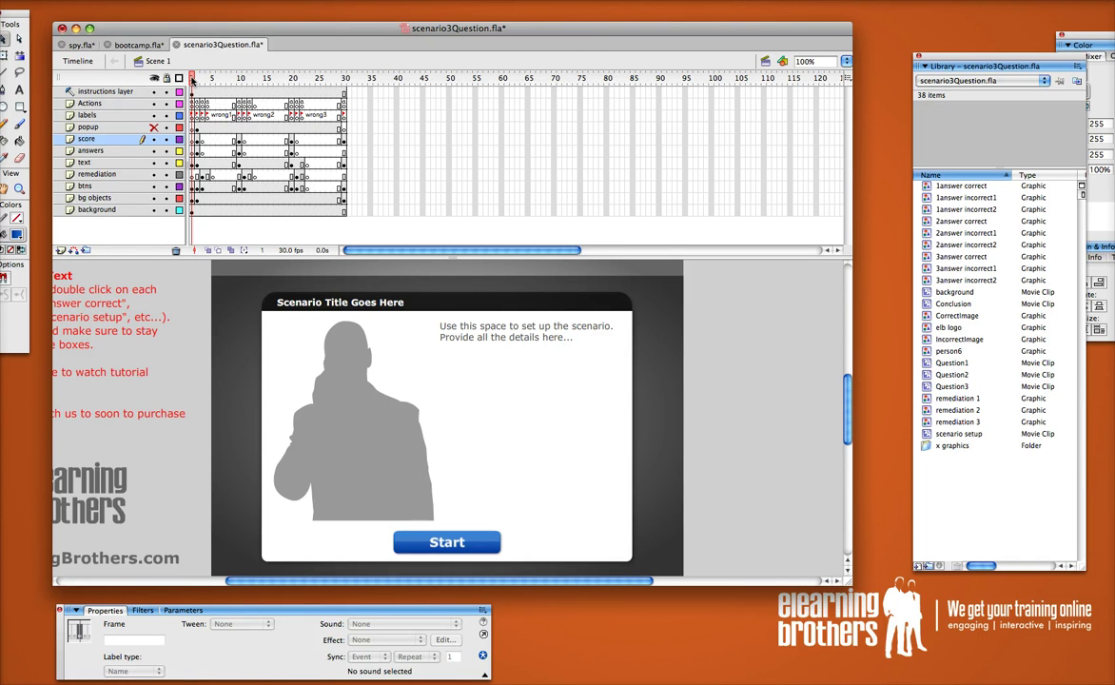
- On the Question 1 frame (frame 2), change the caption under the score from "out of" wording to "van 3"
left_click(191, 80)
mouse_move(194, 80)
left_mouse_down()
mouse_move(340, 78)
mouse_move(198, 82)
left_mouse_up()
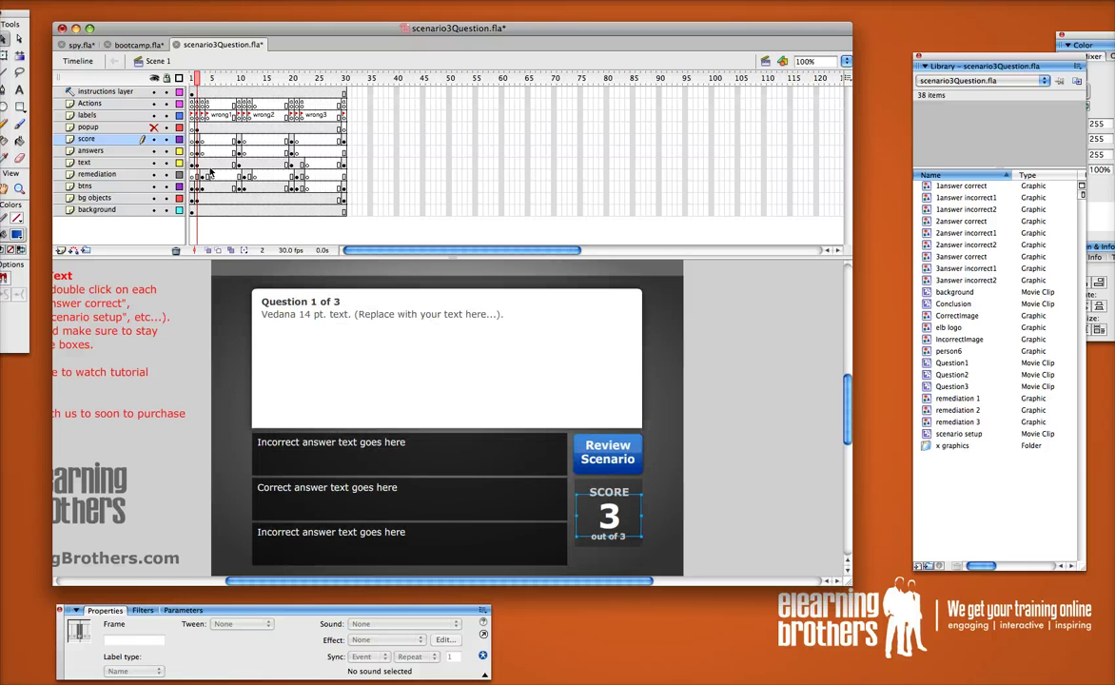
double_click(624, 539)
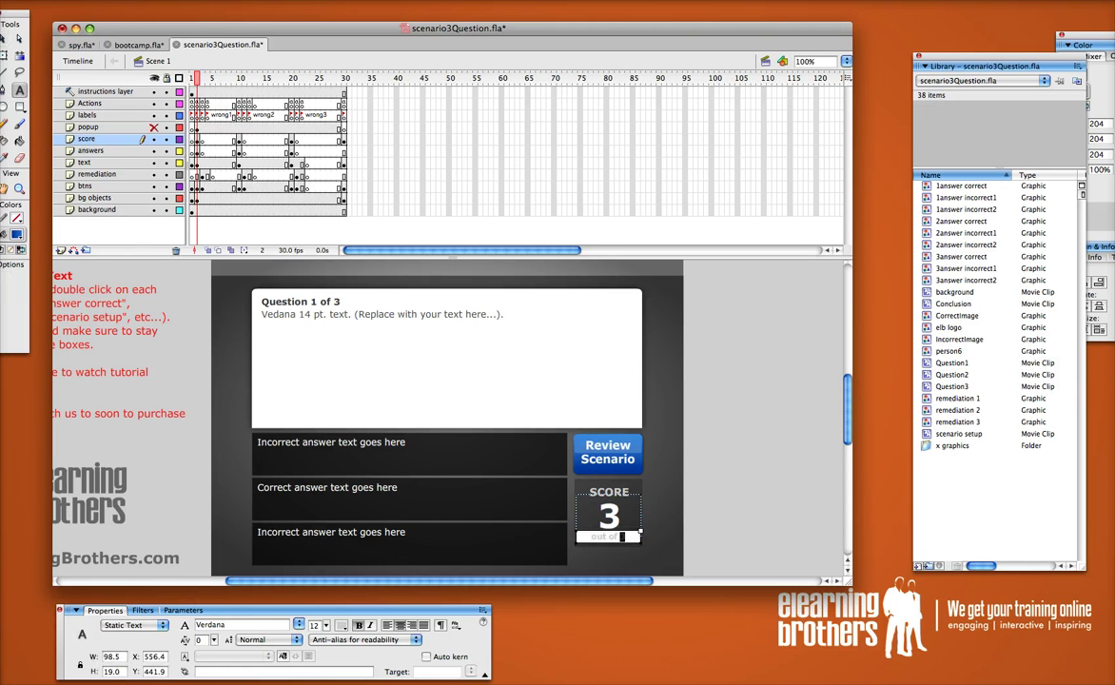
left_click_drag(624, 537, 594, 537)
type("/")
left_click(5, 38)
left_click(704, 478)
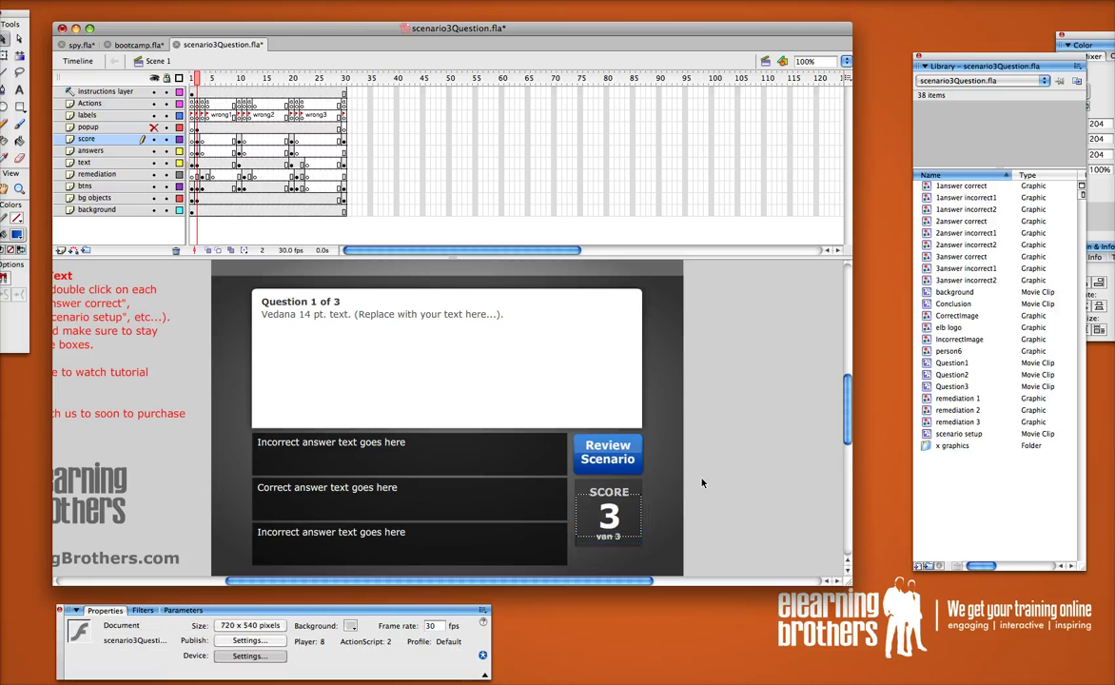
- Open the Review Scenario button's label for text editing, select all of its text, and return to Scene 1
left_click(604, 453)
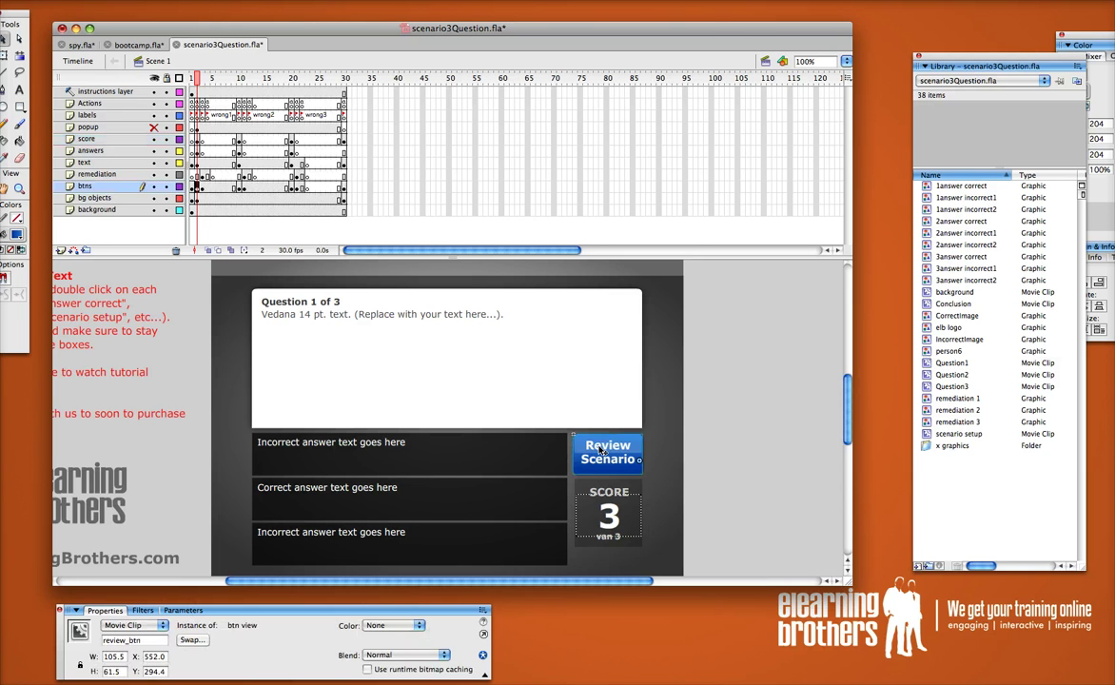
double_click(601, 451)
double_click(601, 451)
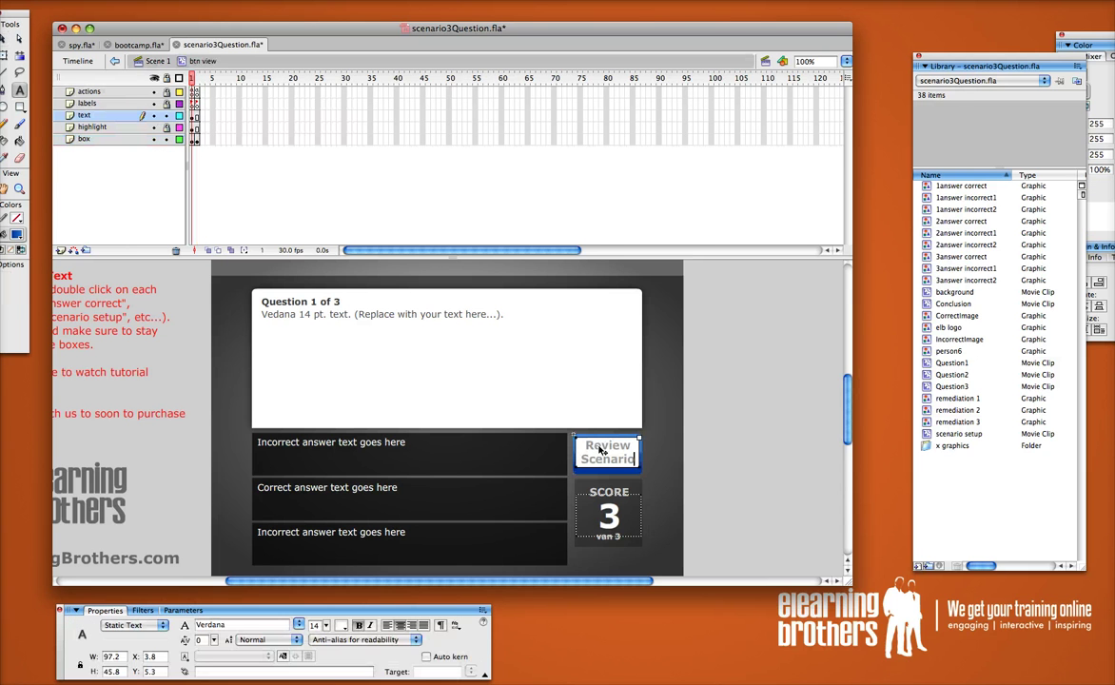
key("super+a")
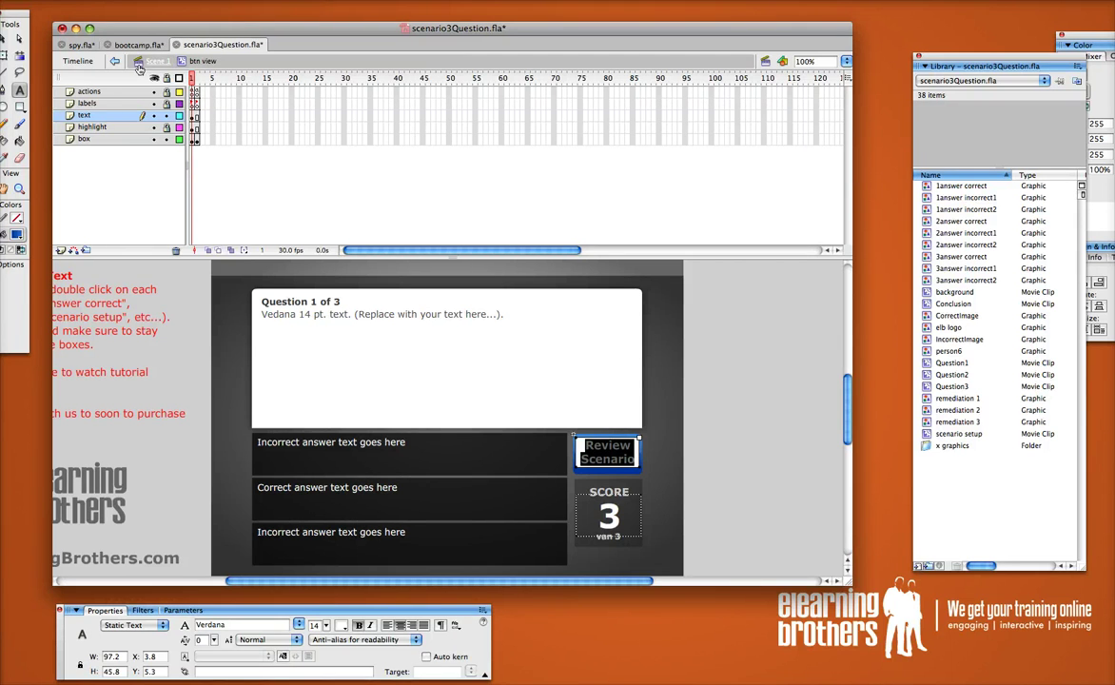
left_click(157, 61)
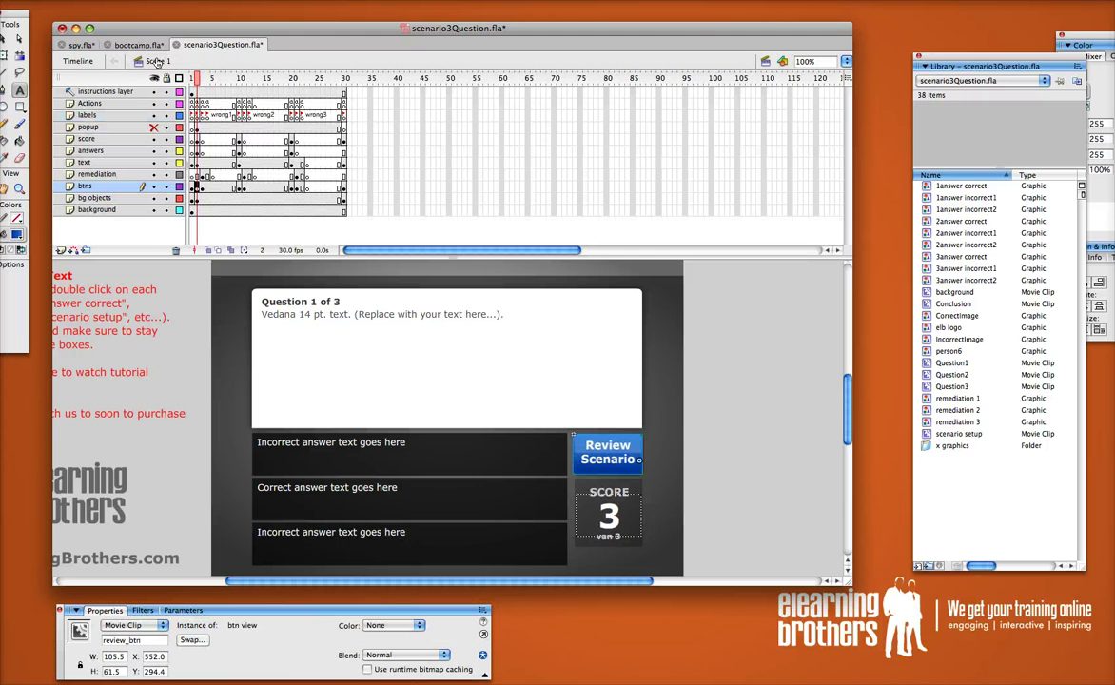
- On frame 3, open the Next Question button's label for text editing, select all of its text, and return to Scene 1
left_click(201, 78)
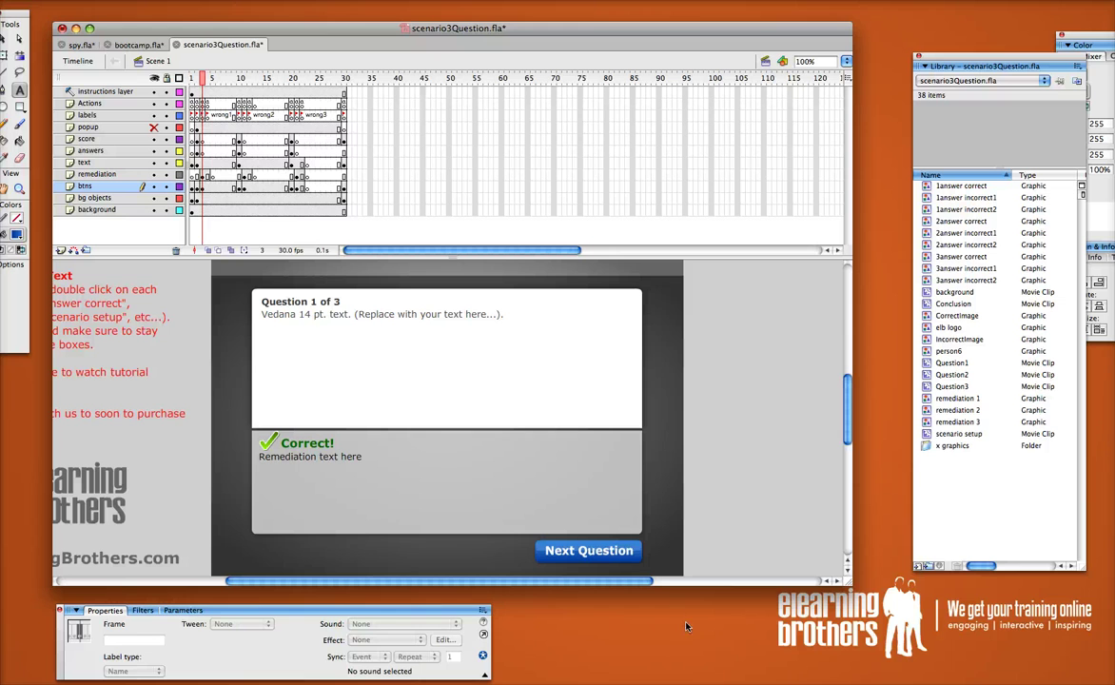
left_click(5, 38)
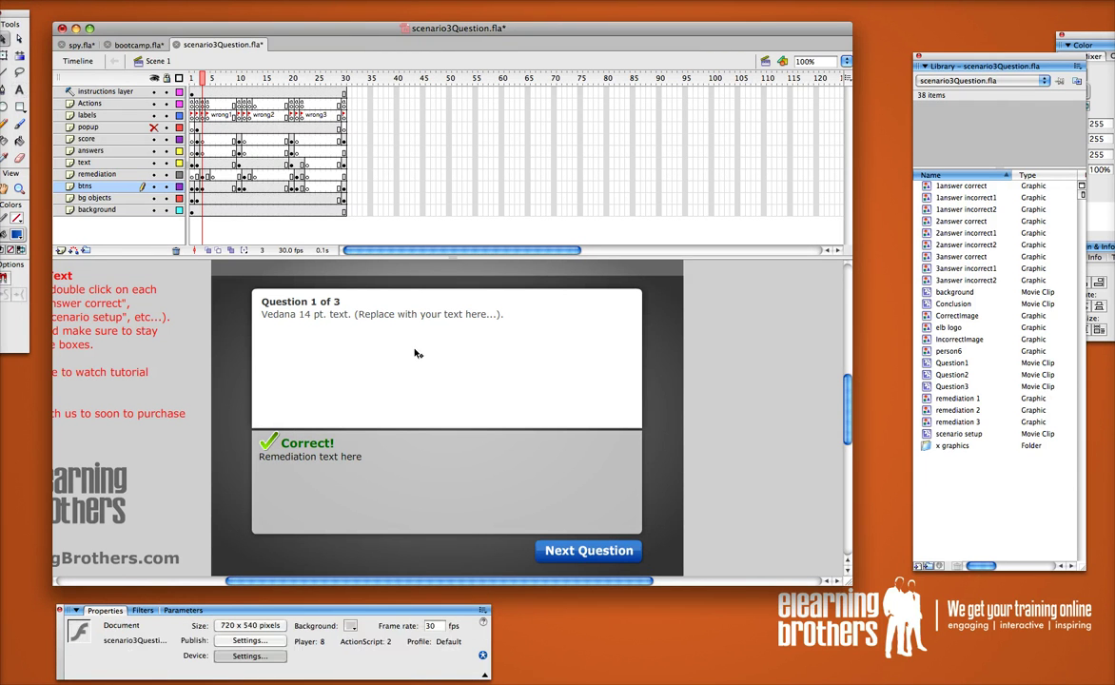
double_click(574, 552)
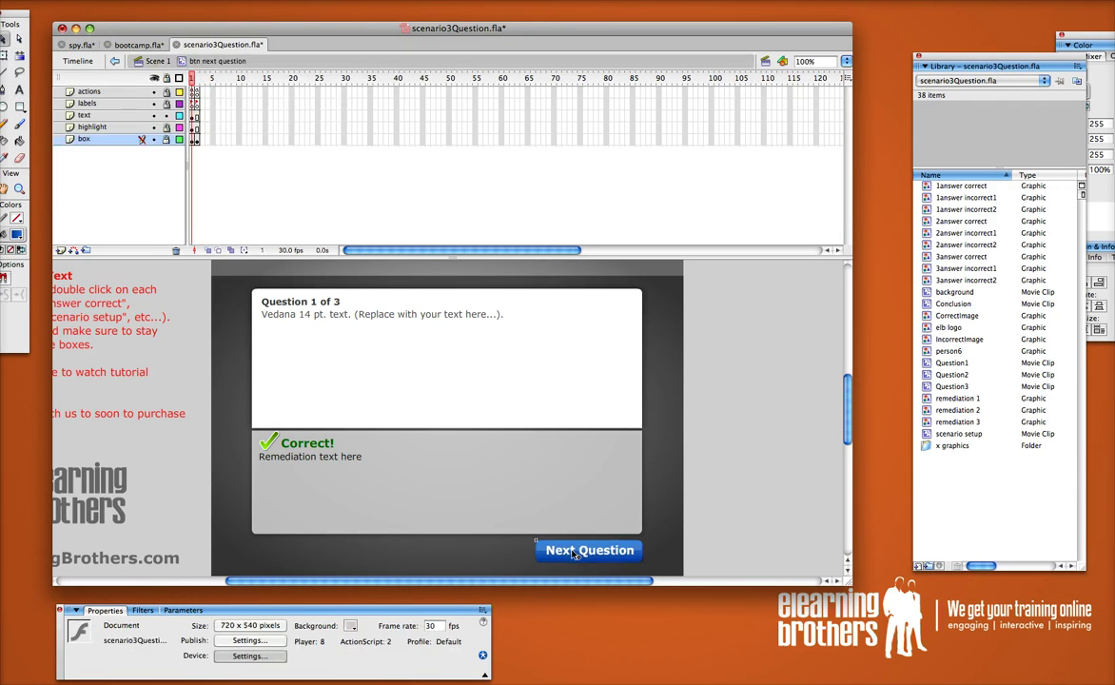
double_click(574, 552)
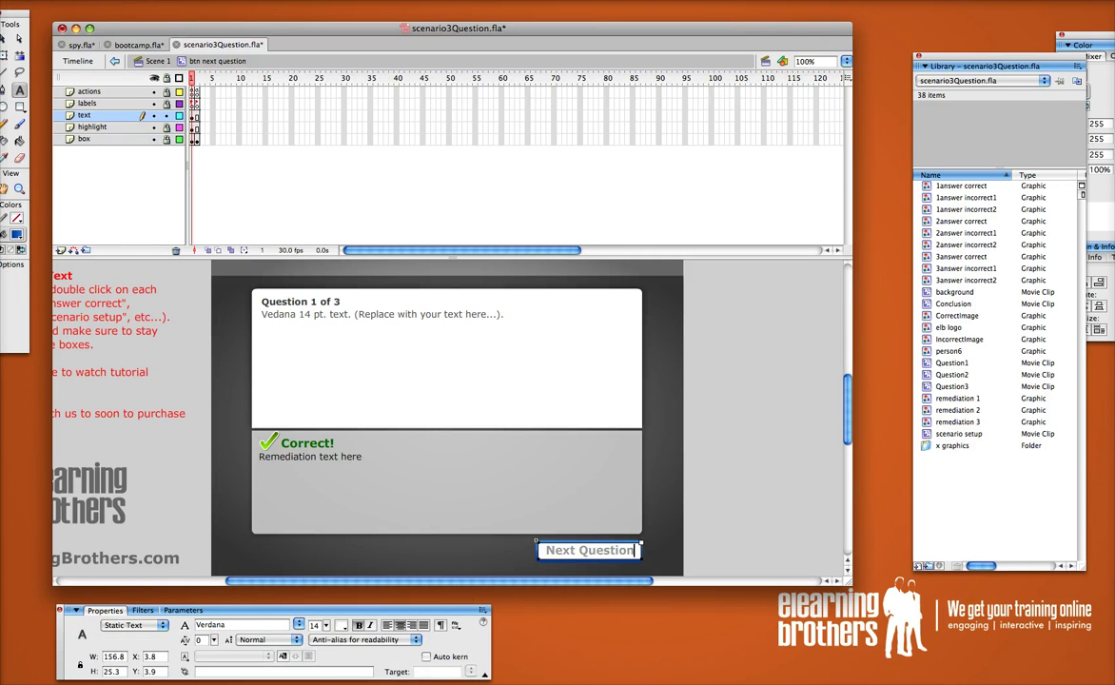
key("super+a")
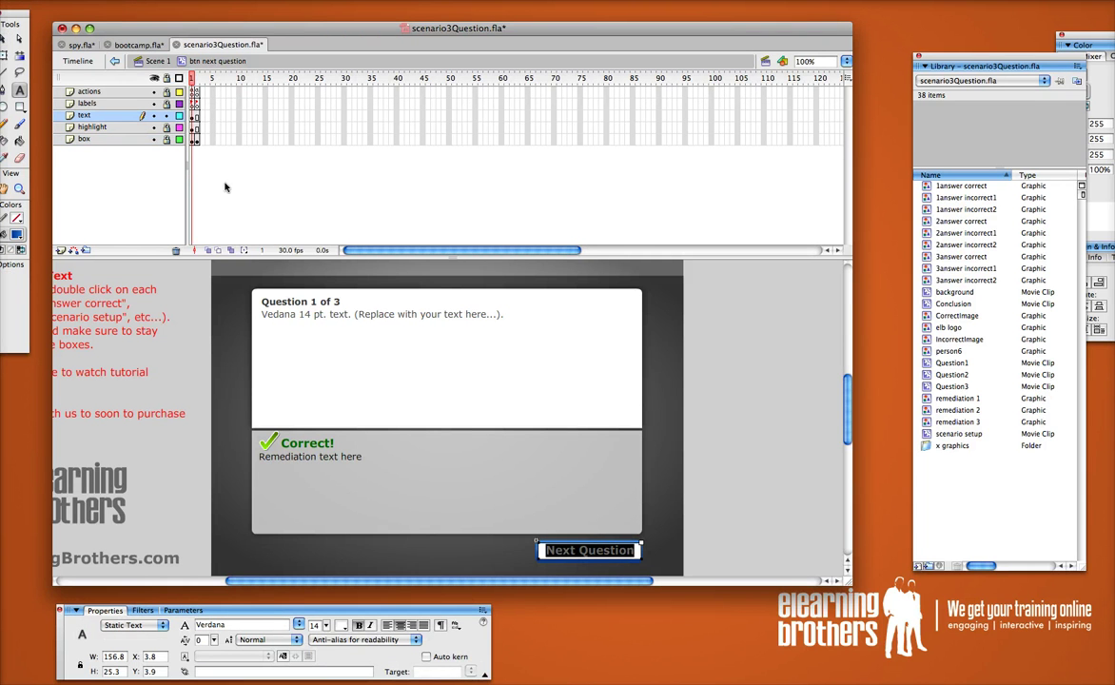
key("Escape")
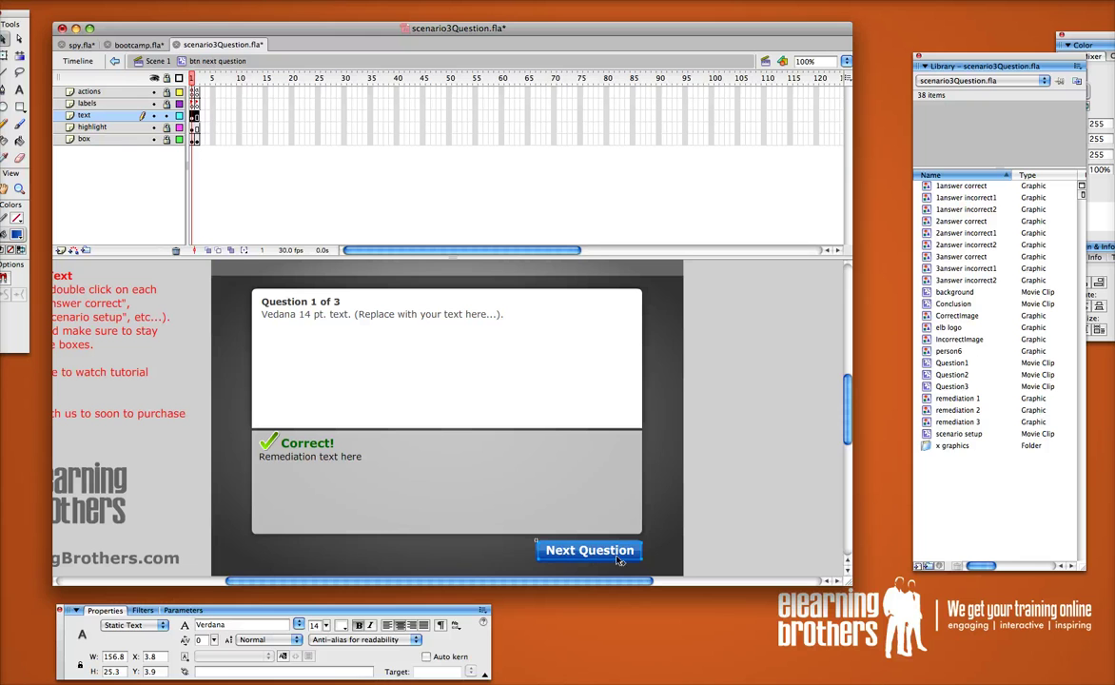
left_click(152, 60)
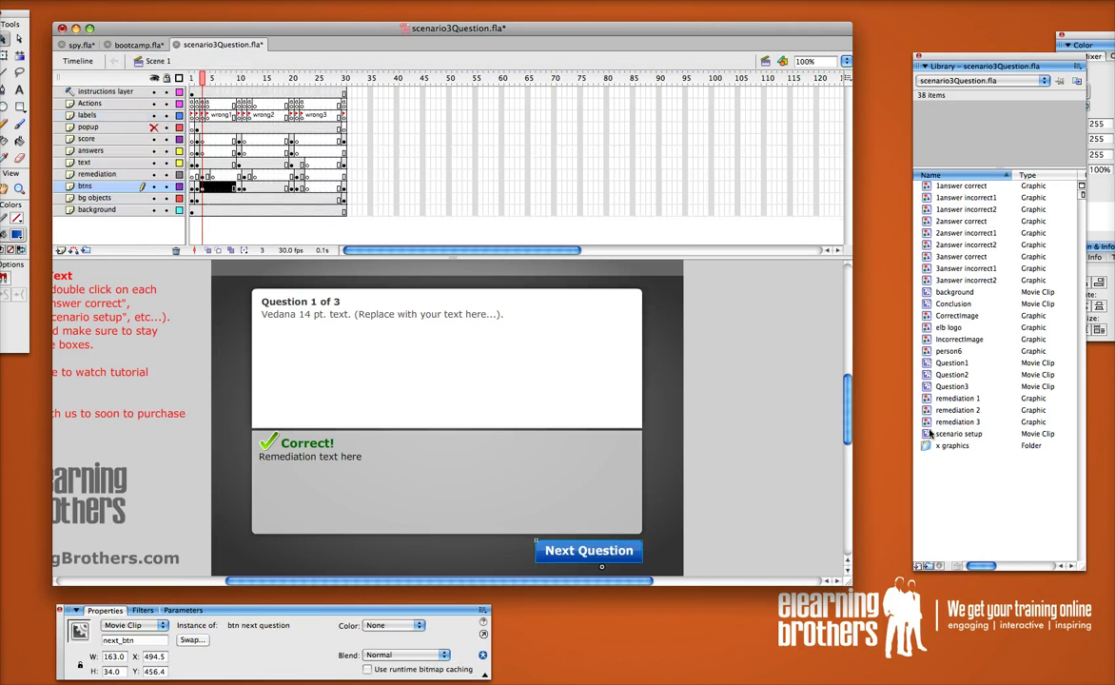
- Expand the x graphics folder in the library and preview the btn back and btn next question symbols
double_click(926, 448)
left_click(966, 505)
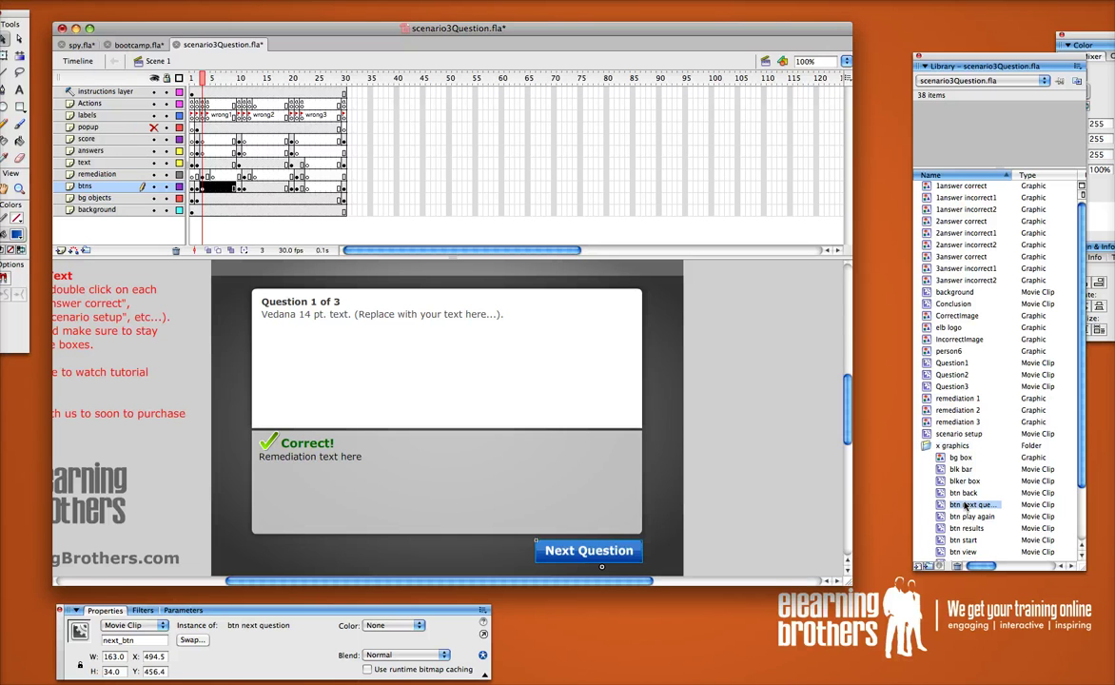
left_click(965, 494)
left_click(967, 504)
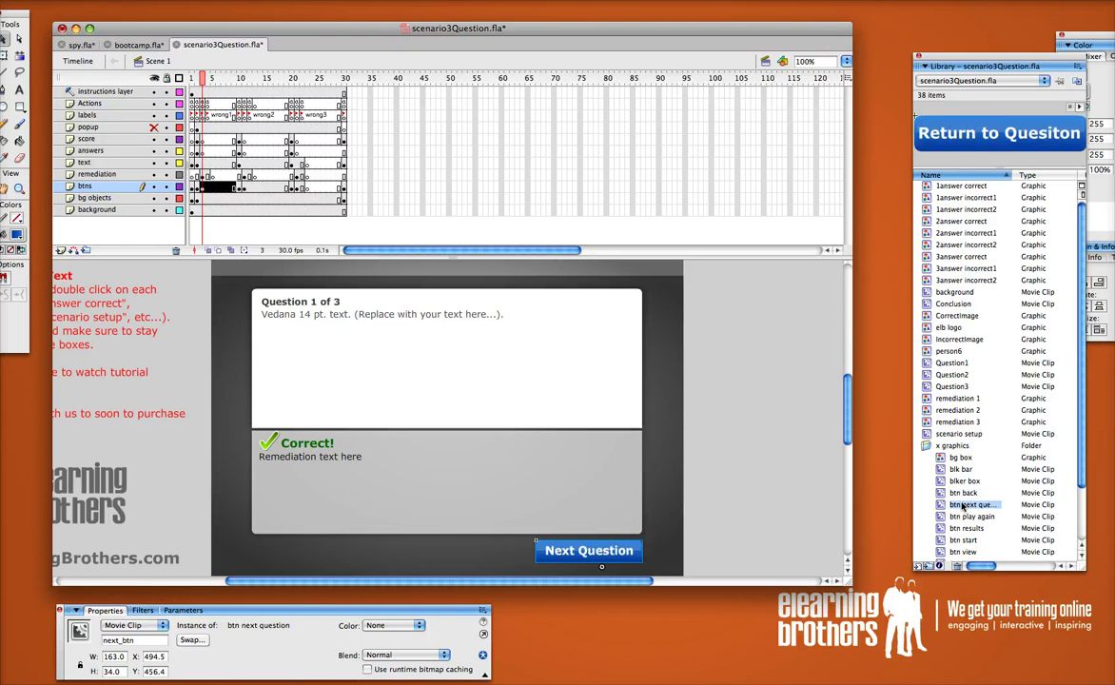
- On the Question 2 frame (frame 10), change the caption under the score to "van 3"
left_click(202, 80)
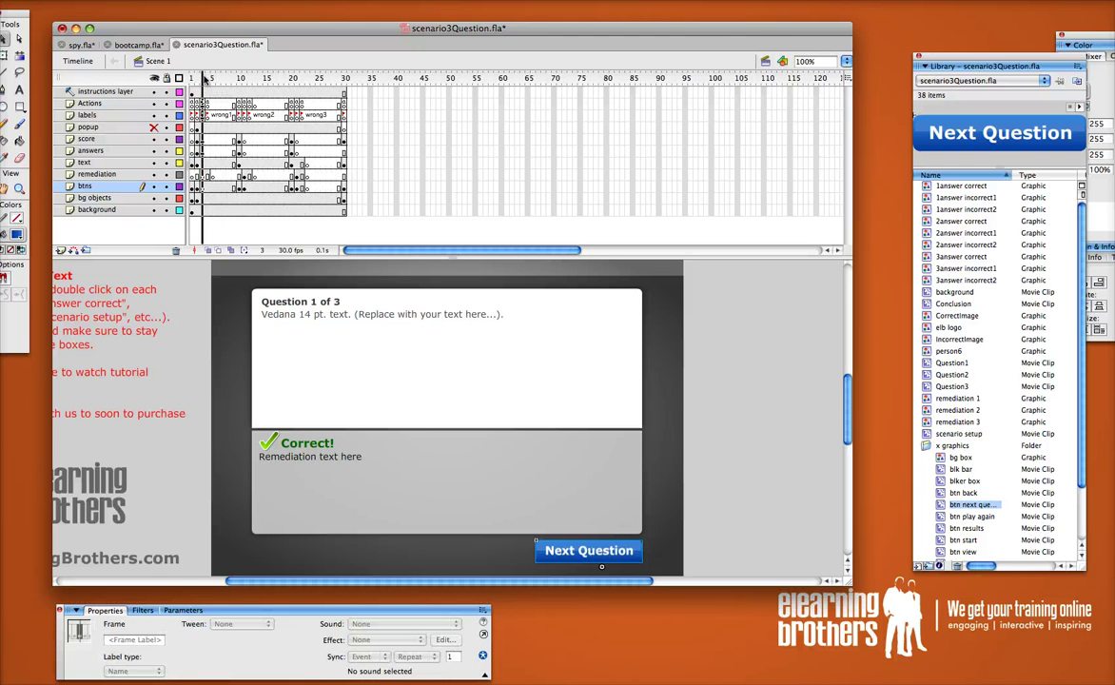
left_click(207, 77)
left_click_drag(207, 77, 240, 77)
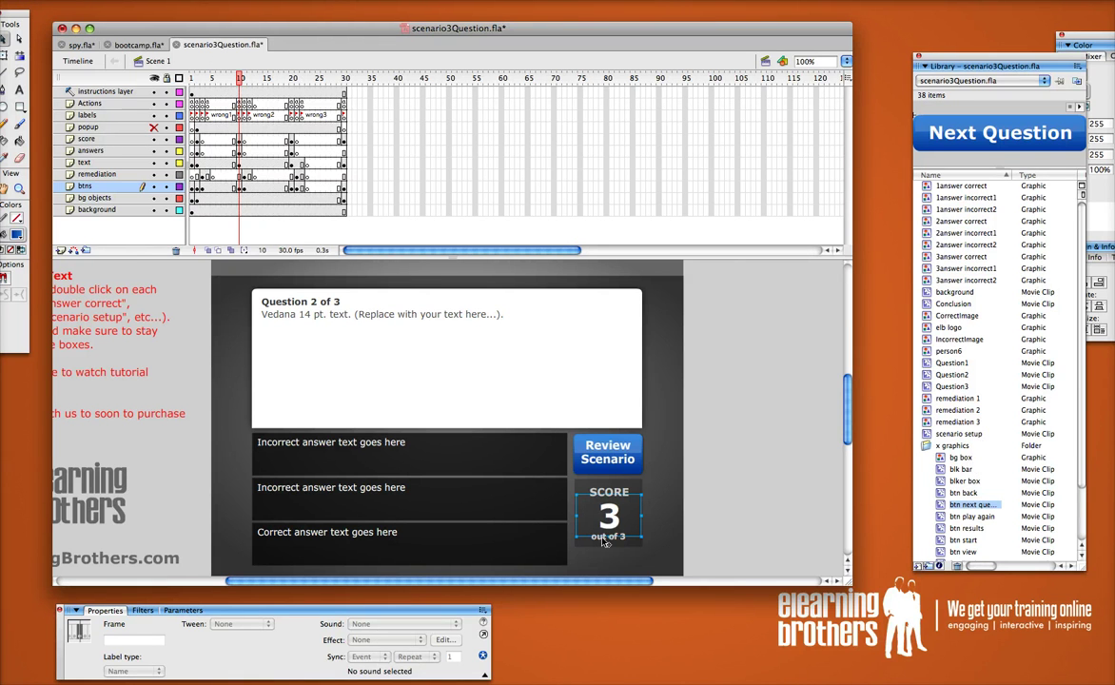
double_click(603, 536)
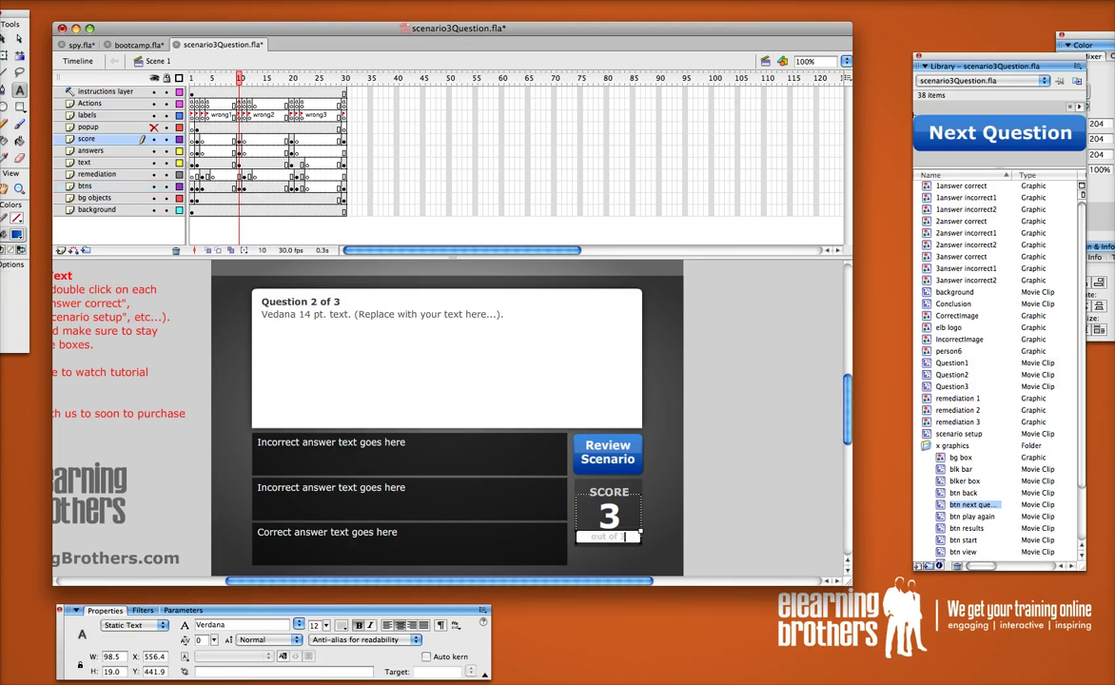
left_click_drag(619, 536, 579, 536)
type("van 3")
left_click(6, 38)
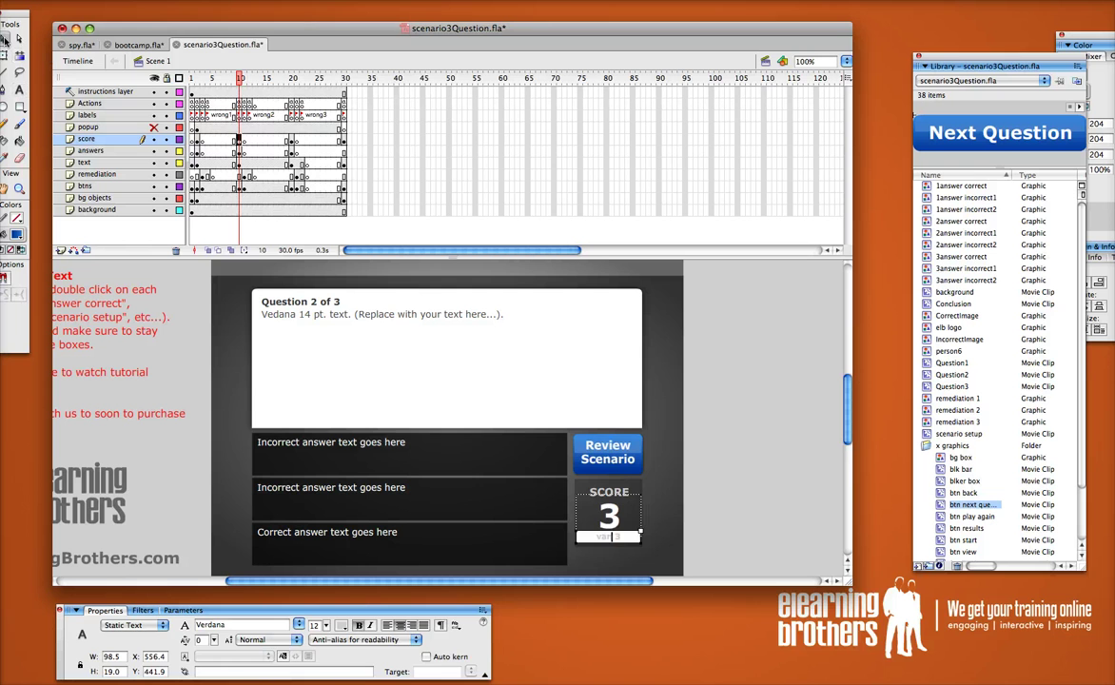
- On the Question 3 frame (frame 20), replace "out of" in the caption under the score with "van"
left_click(239, 78)
left_click_drag(243, 79, 293, 81)
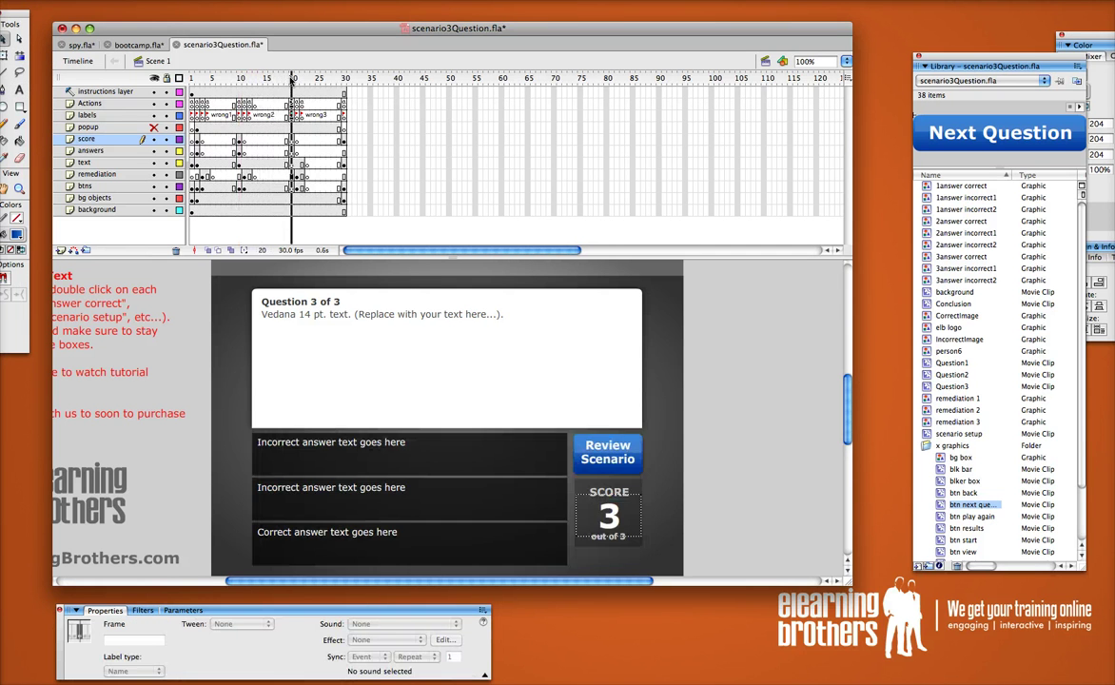
left_click(599, 539)
double_click(599, 538)
key("super+a")
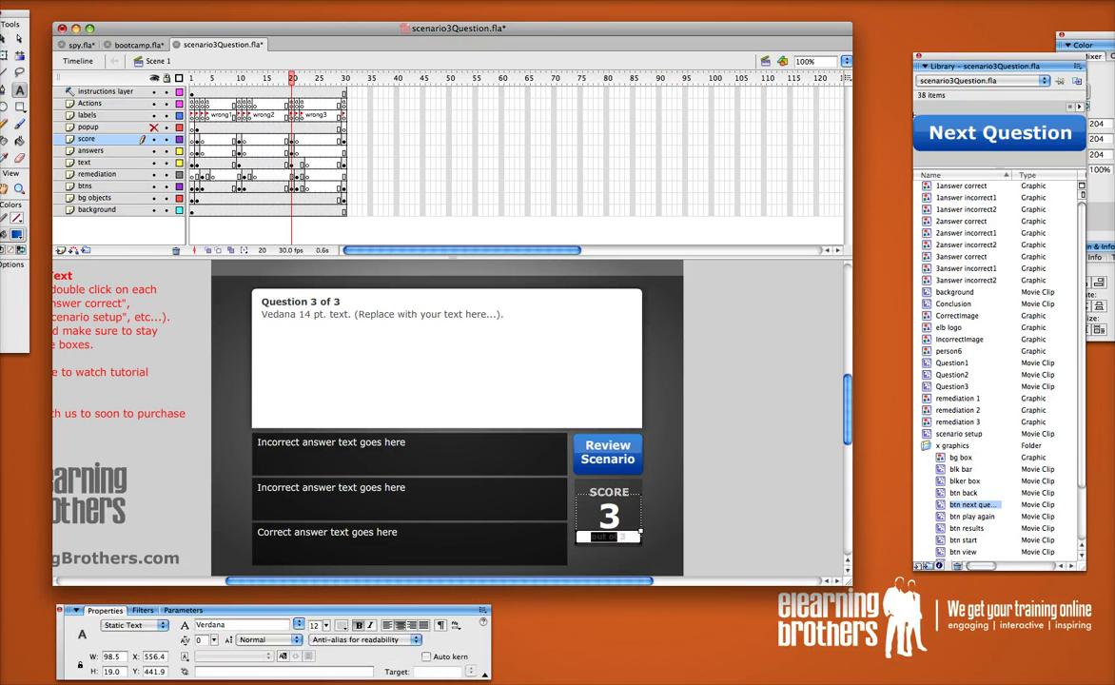
type("var")
left_click(6, 37)
- On the Challenge Conclusion frame (frame 30), replace "out of" in the caption under the score with "van"
left_click_drag(299, 80, 345, 78)
left_click(609, 415)
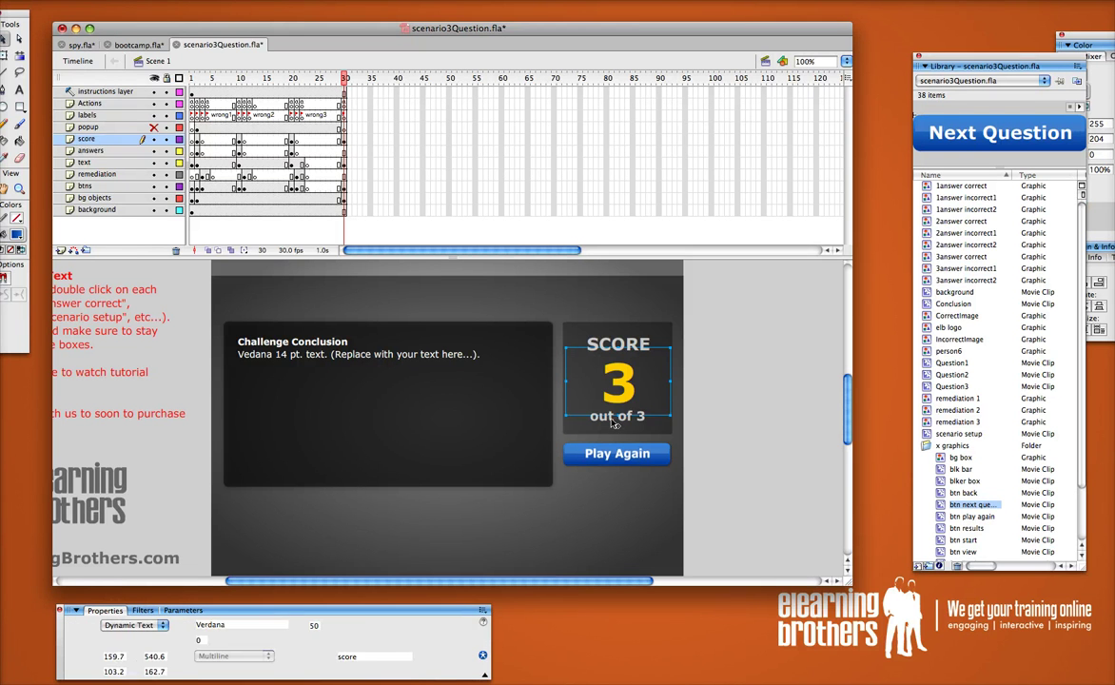
double_click(618, 415)
double_click(624, 416)
left_click_drag(633, 416, 590, 416)
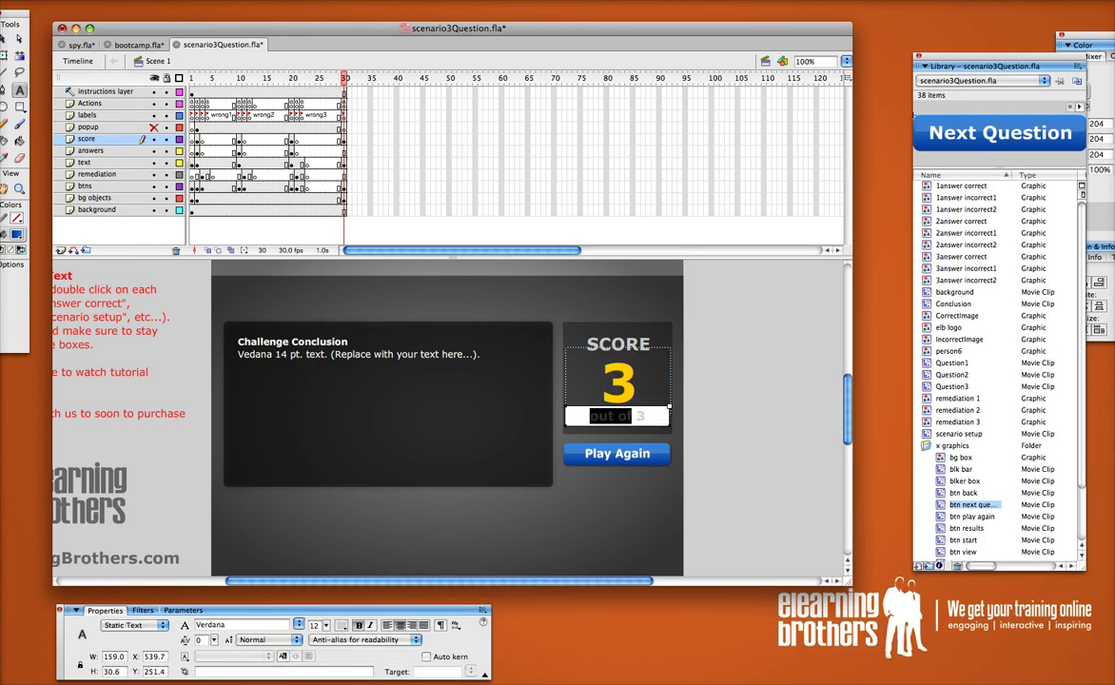
type("var")
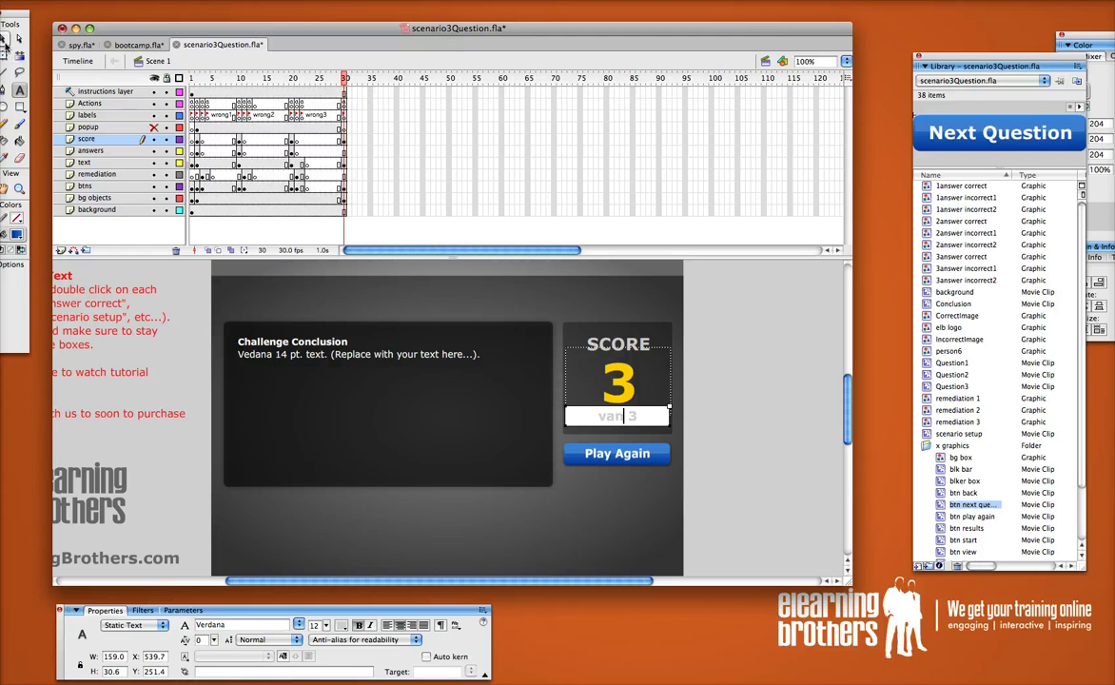
left_click(7, 38)
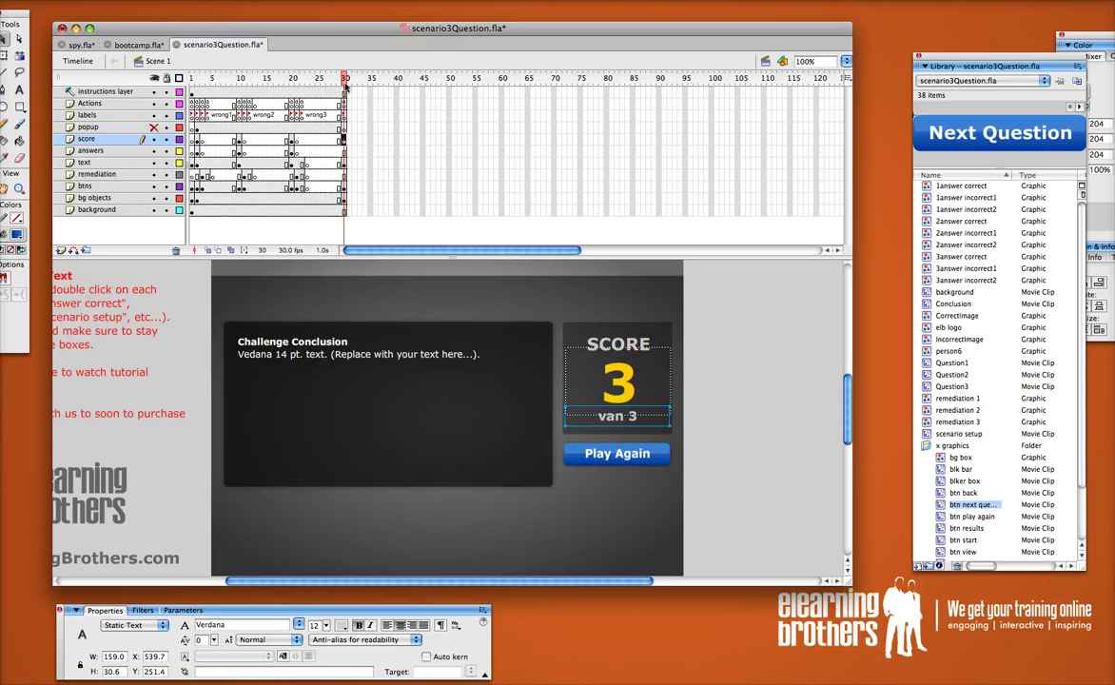
- Return to frame 1, test the movie, and enlarge the preview window to show the whole stage
left_click_drag(345, 81, 192, 82)
key("super+Return")
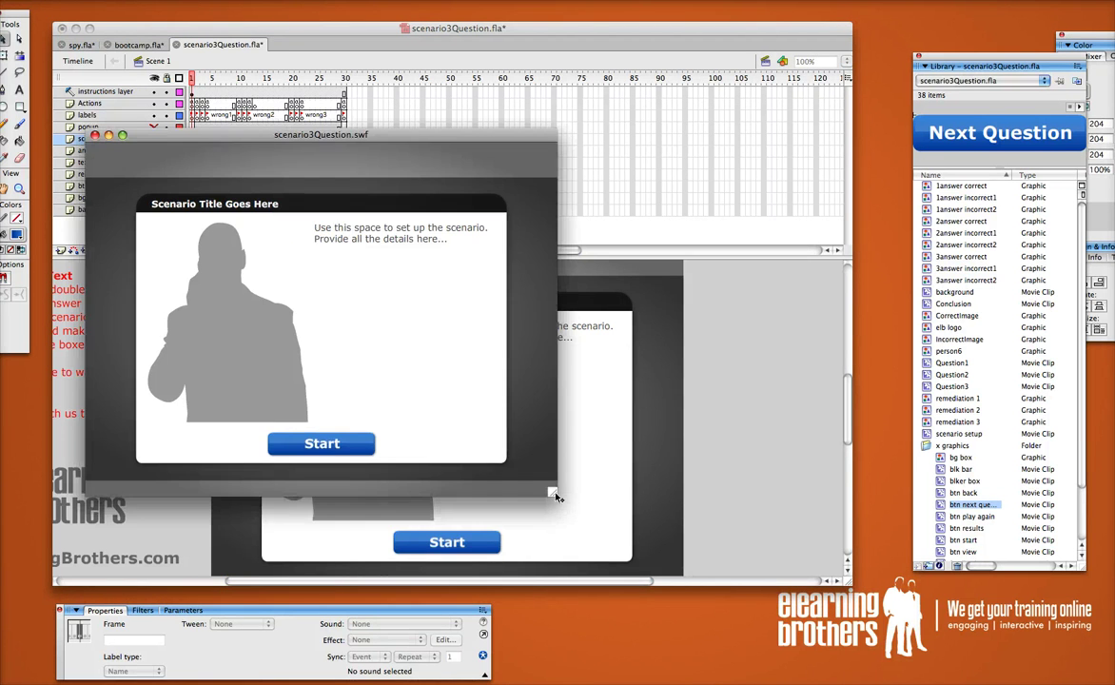
left_click_drag(552, 493, 807, 596)
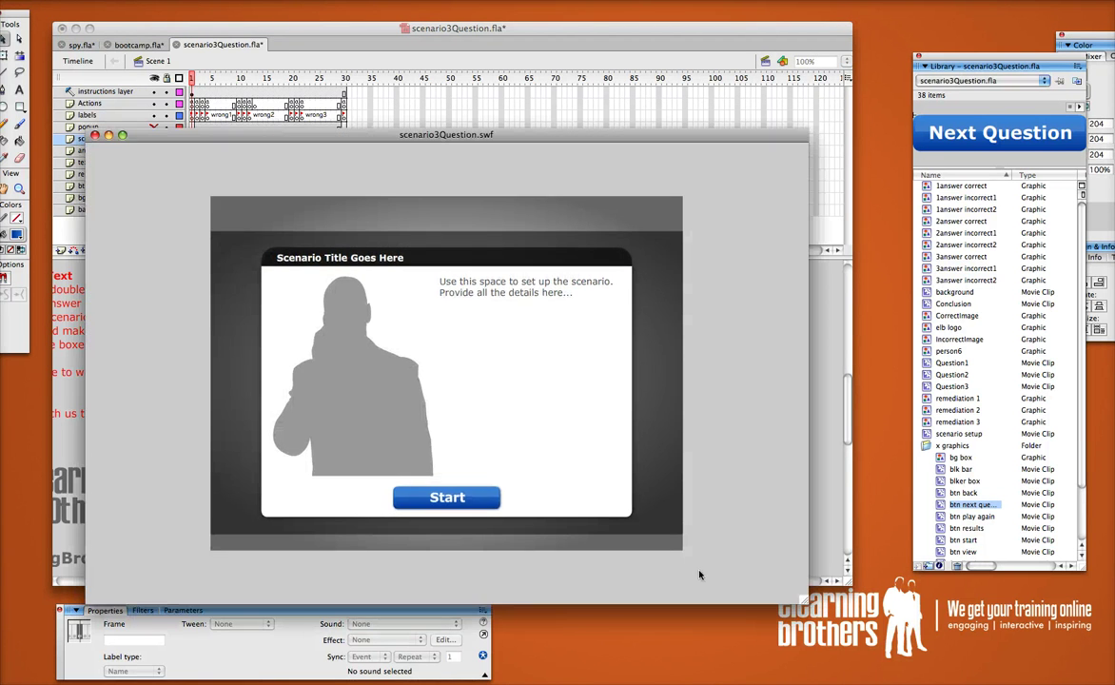
- Play the quiz preview from start to results, choosing the correct answer to each question to check the score captions, and close the preview
left_click(446, 496)
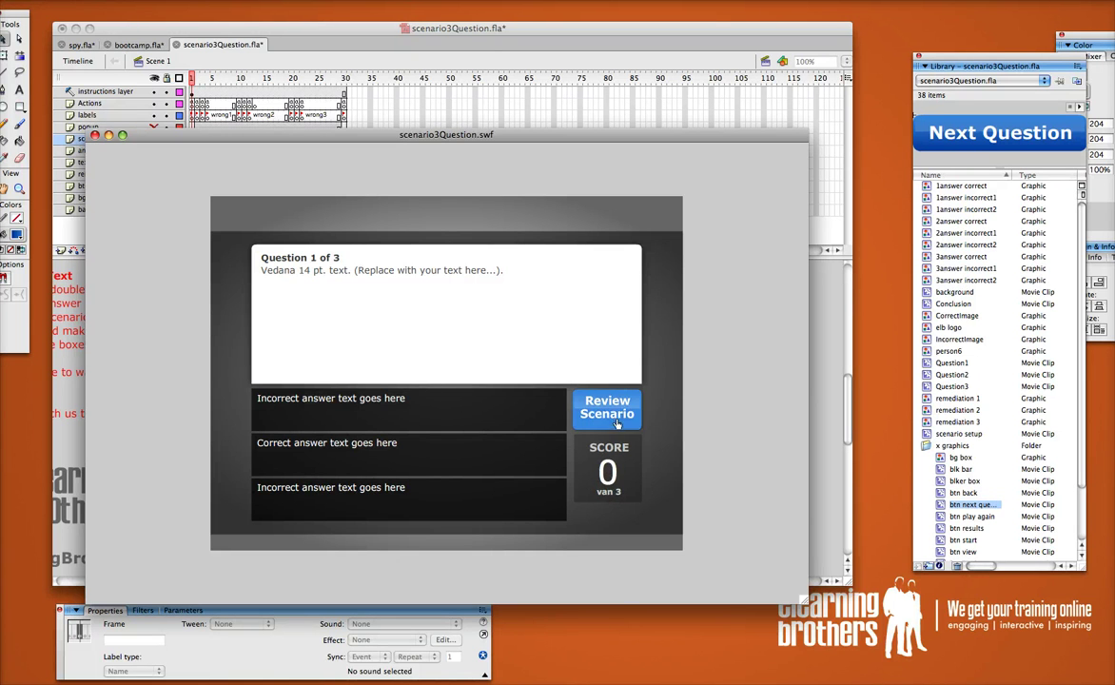
left_click(385, 443)
left_click(559, 514)
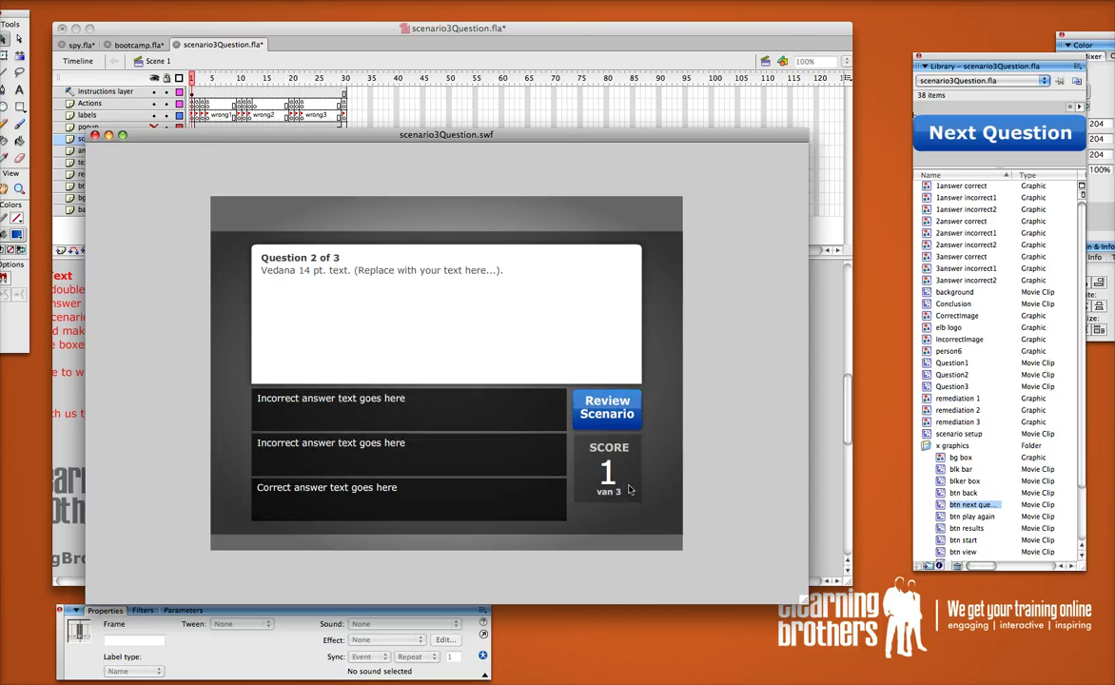
left_click(487, 493)
left_click(571, 509)
left_click(485, 512)
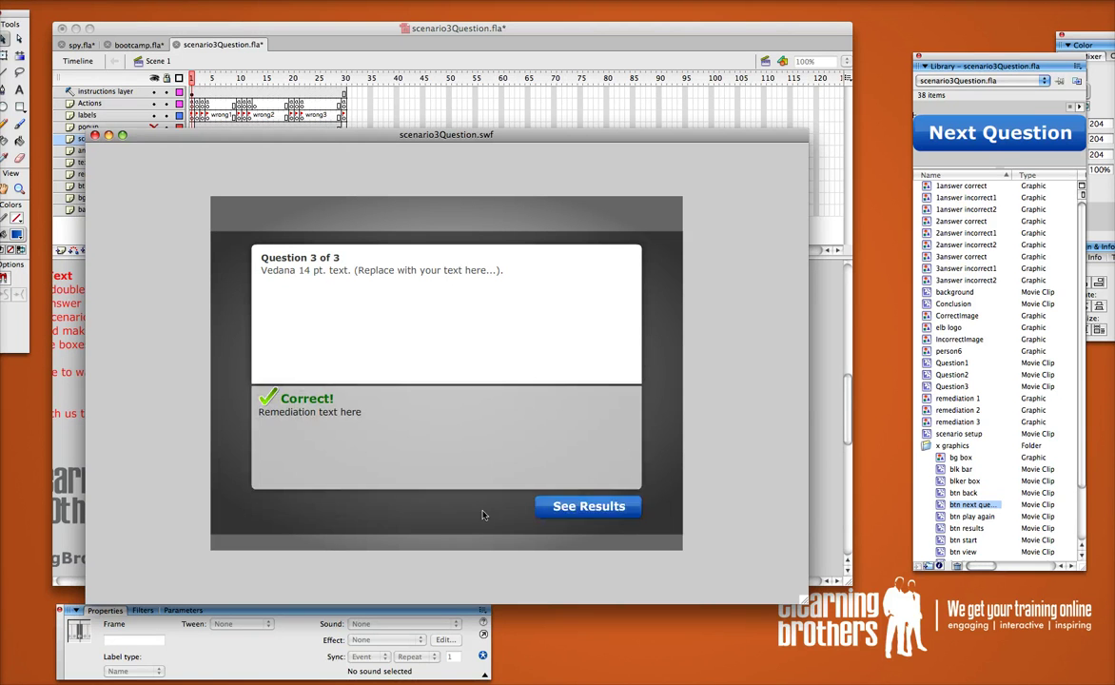
left_click(591, 510)
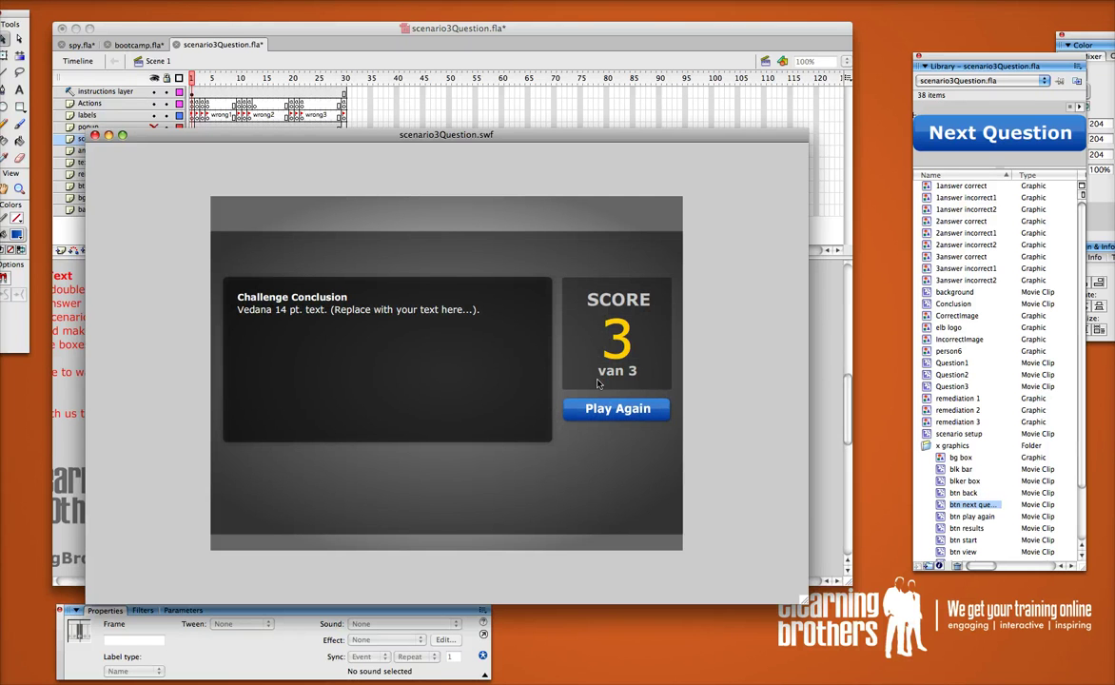
left_click(95, 135)
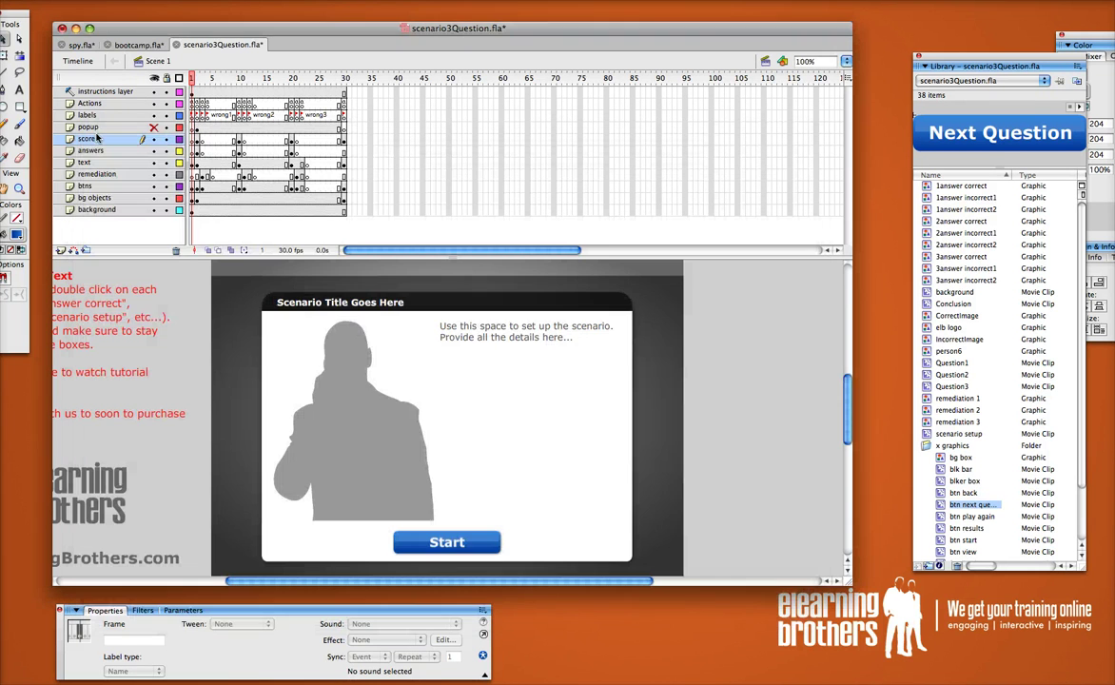
left_click(731, 398)
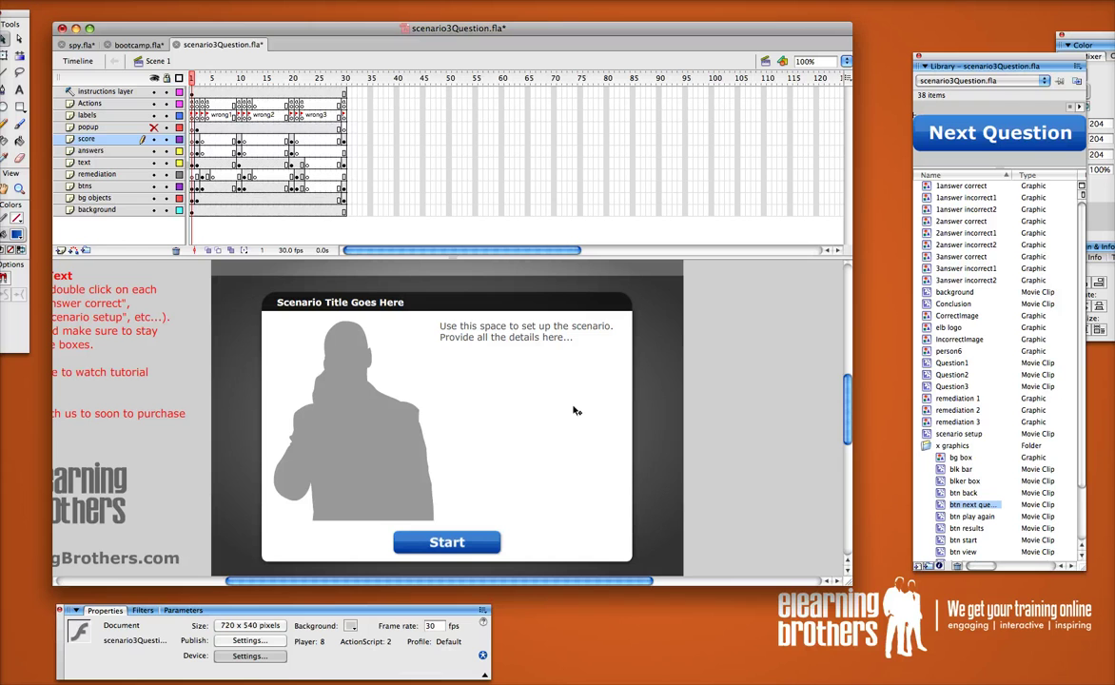